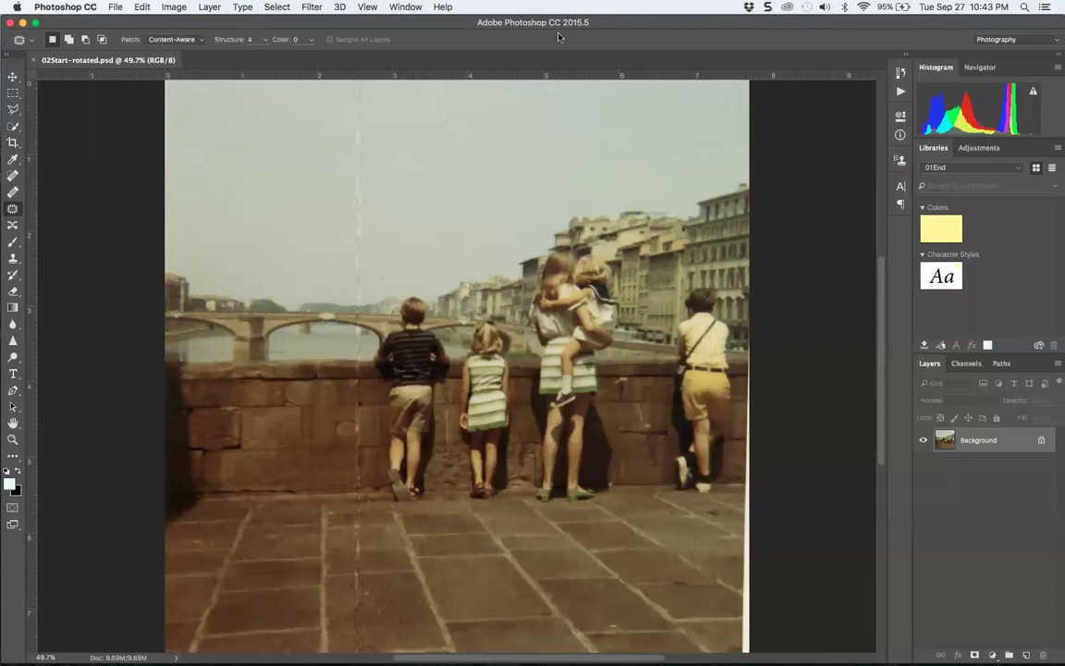
Step: Activate the Clone Stamp tool for retouching the specks and white crease in the sky near the boy's head
left_click_drag(574, 22, 574, 34)
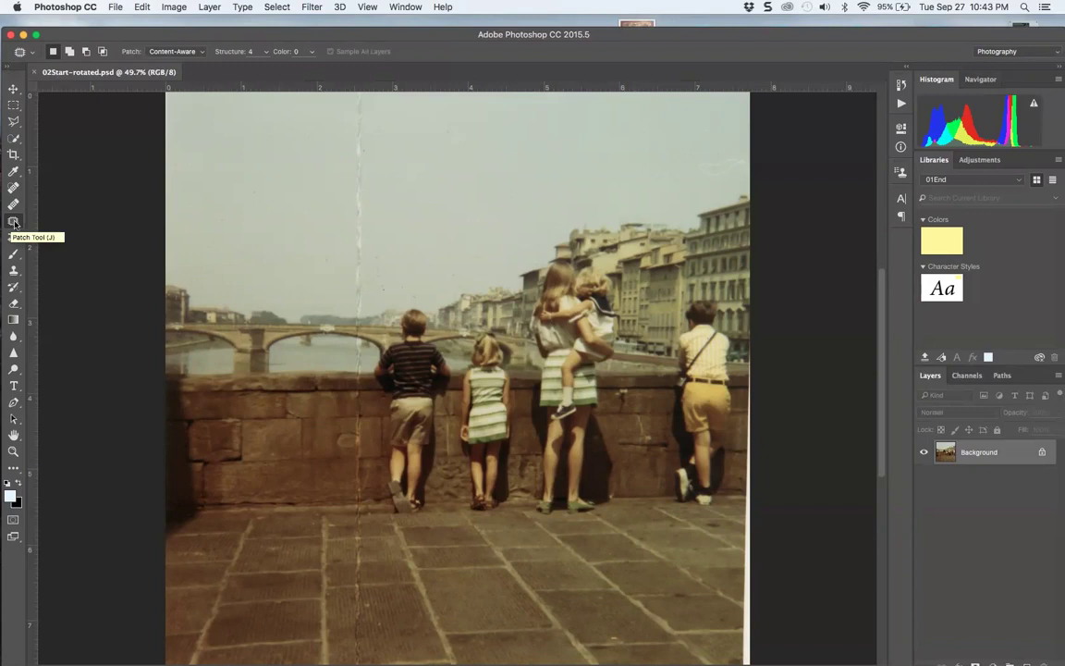
key("super+equal")
key("super+equal")
key("super+equal")
key("super+equal")
key("super+equal")
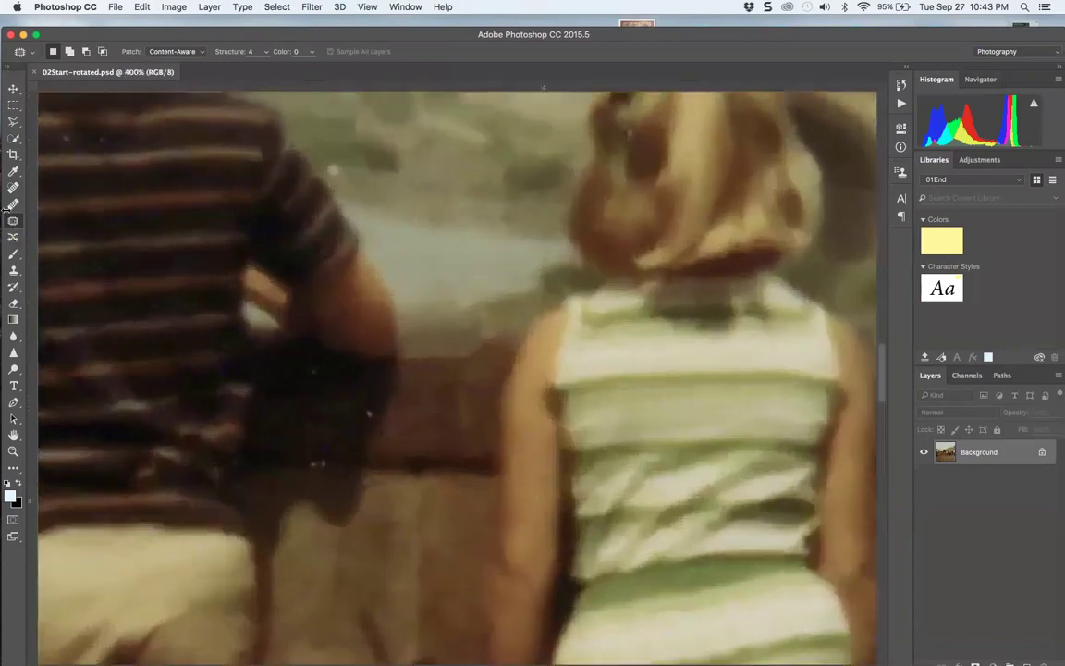
left_click_drag(153, 280, 463, 457)
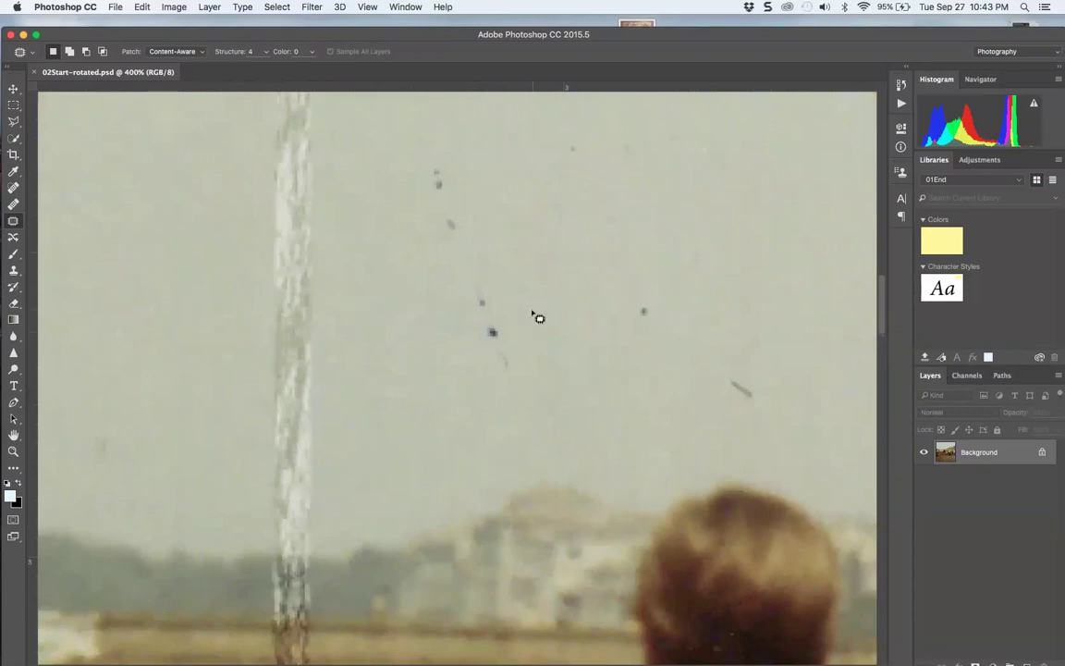
key("s")
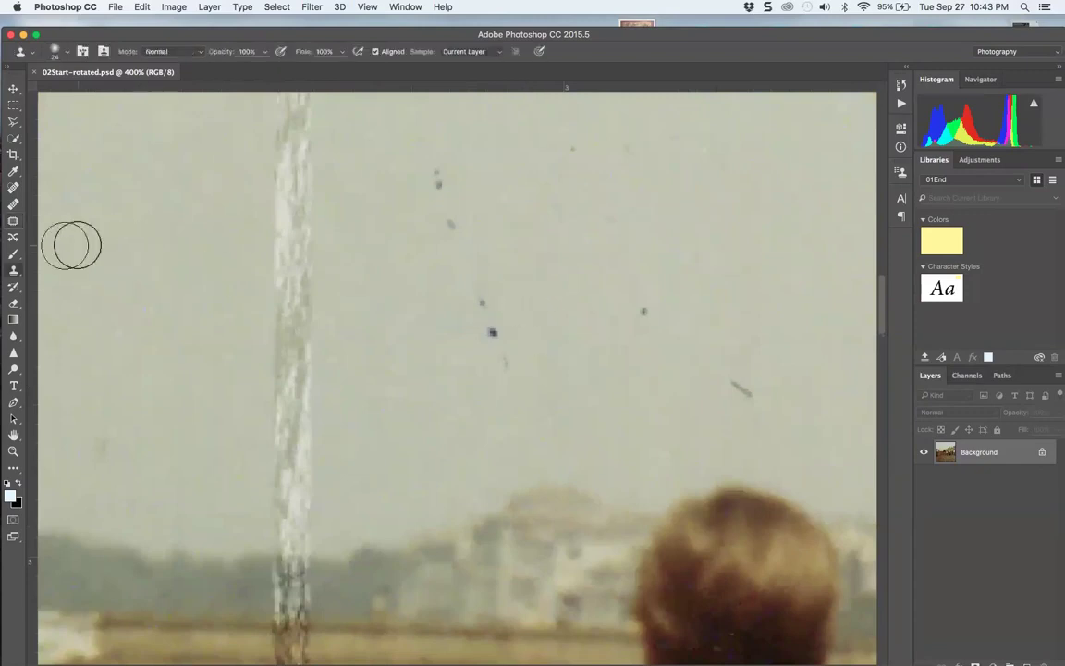
left_click(15, 270)
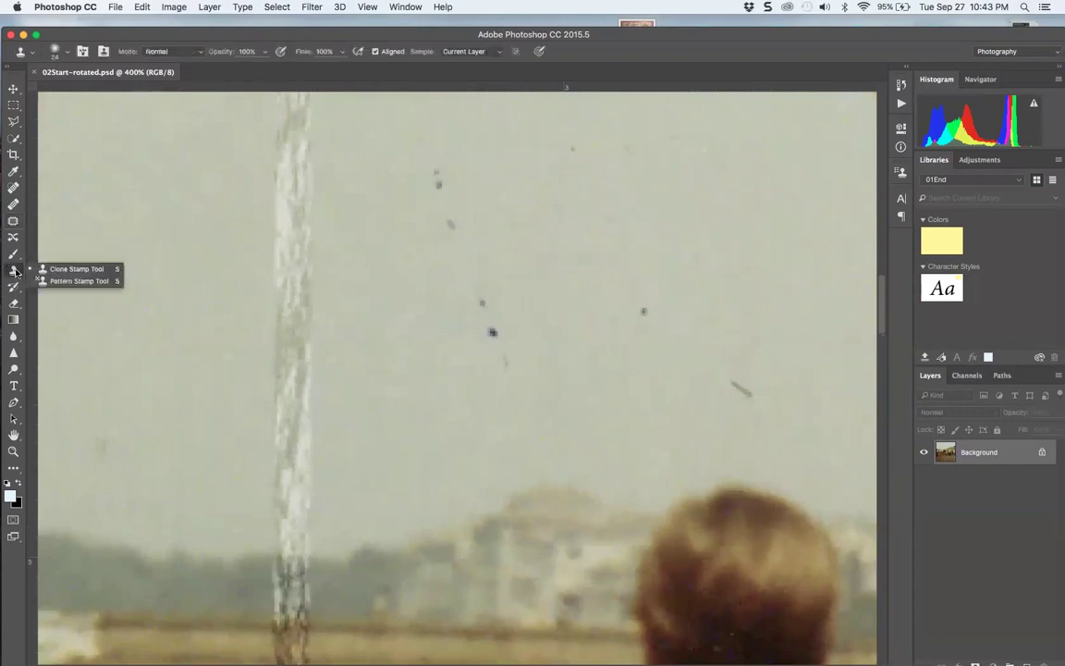
left_click(76, 269)
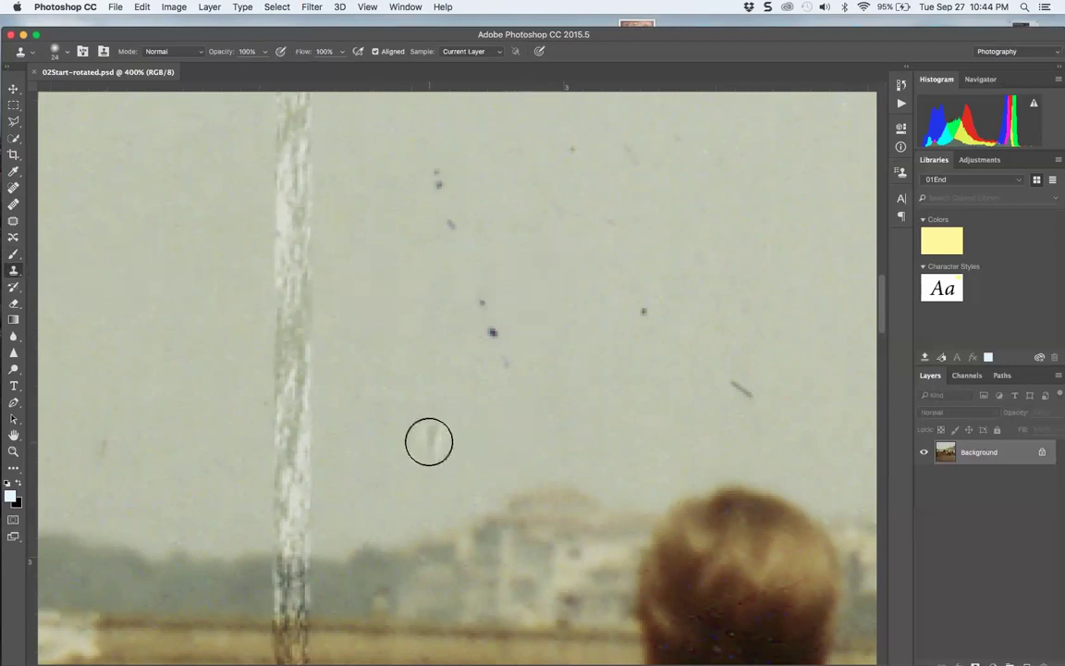
Step: Sample clean sky and clone it over the chain of dark specks beside the crease and the speck above the boy's head
left_click(432, 434, "alt")
left_click(492, 339)
left_click(480, 300)
left_click(456, 225)
left_click(439, 178)
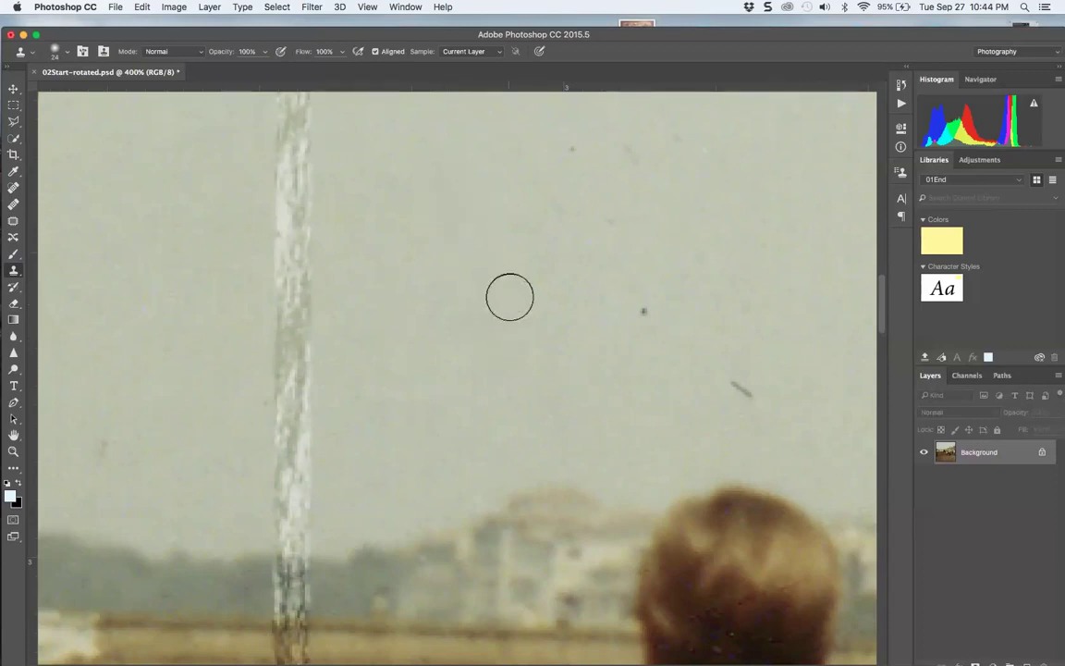
left_click(646, 310)
Step: Undo the stray clone stroke above the boy's head, and cover the dark scratch and remaining sky speck with freshly sampled sky
left_click_drag(740, 398, 748, 490)
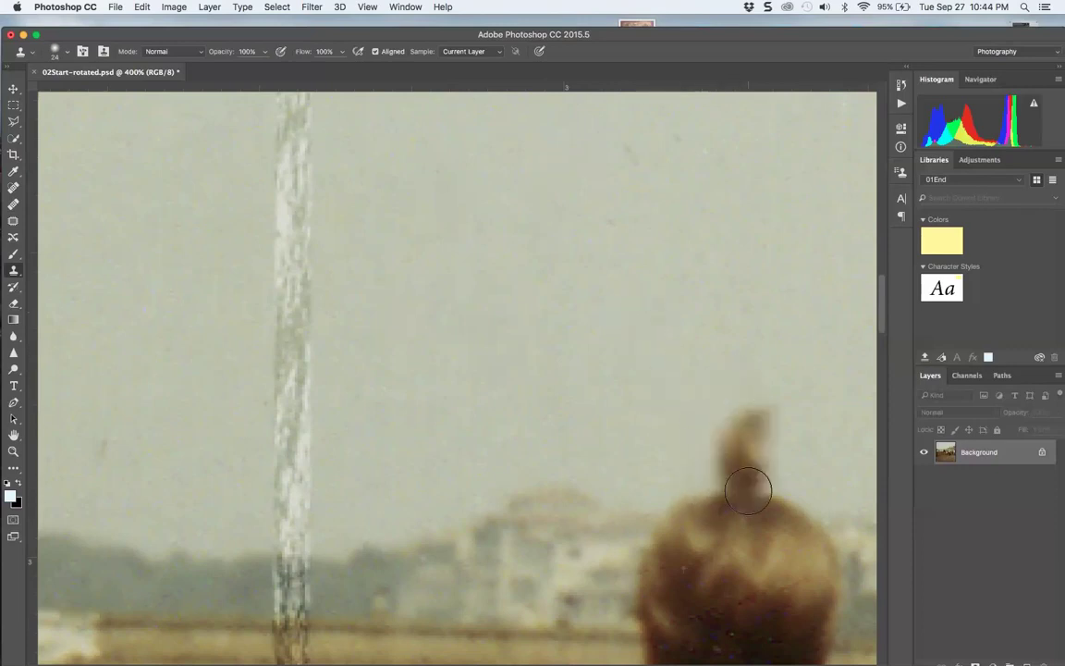
key("super+z")
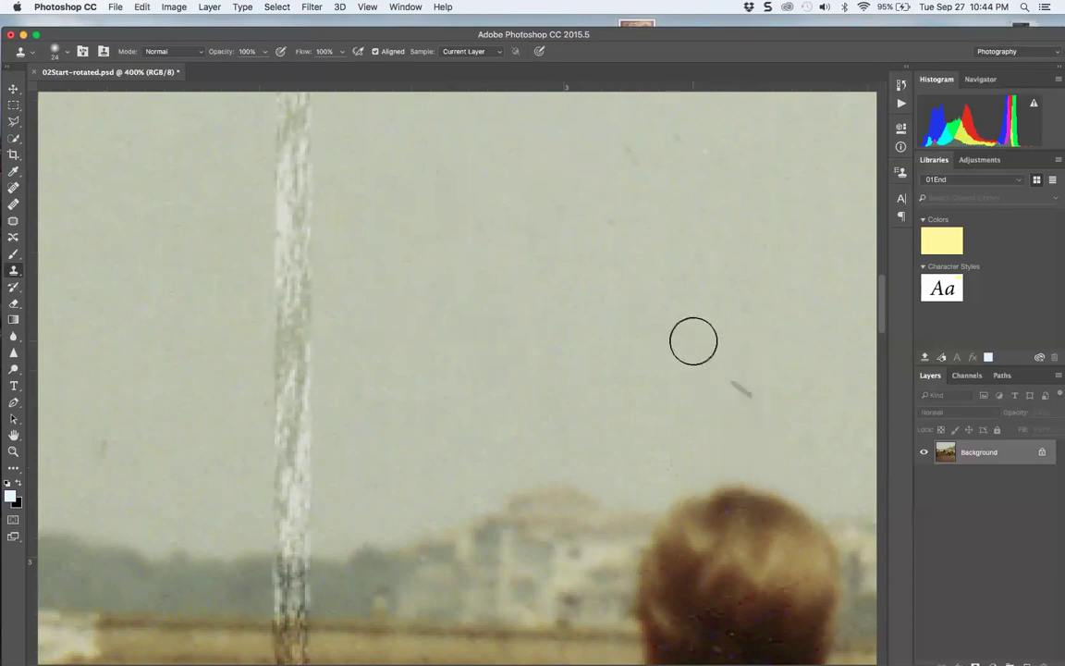
left_click(763, 251, "alt")
left_click(745, 383)
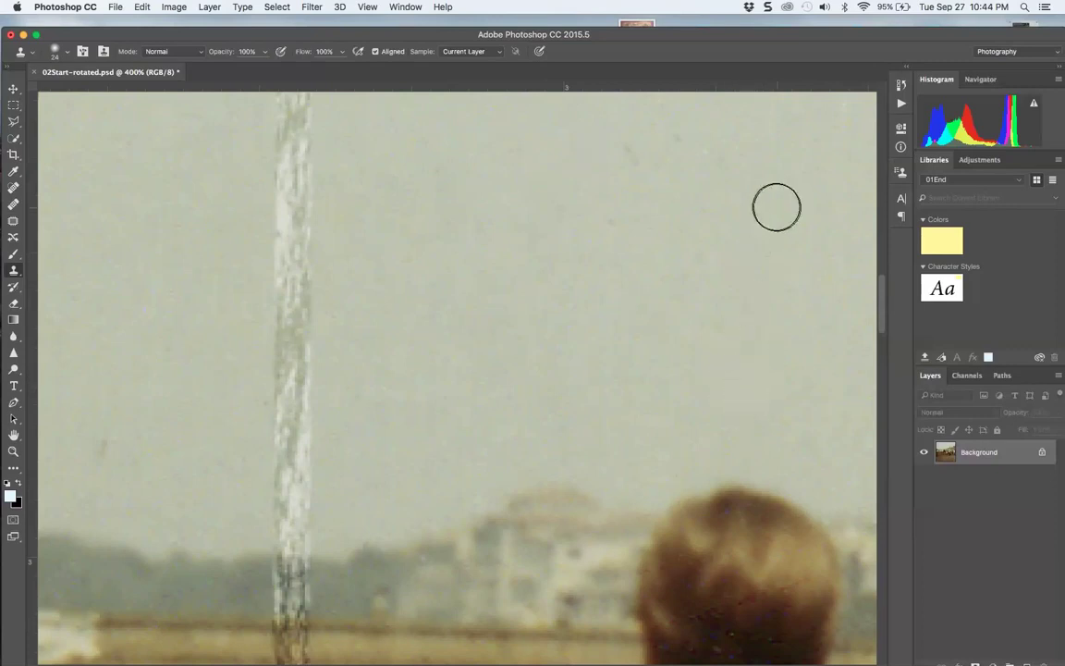
left_click(687, 143)
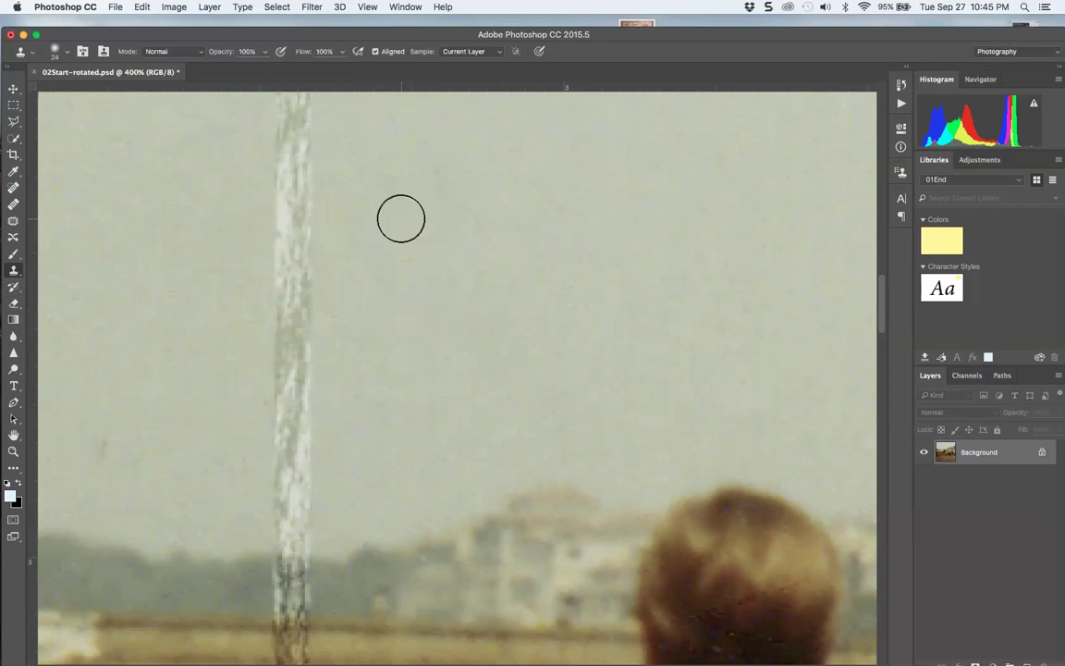
Step: Clone clean sky down the white vertical crease, stopping just above the distant tree line
left_click(300, 241, "alt")
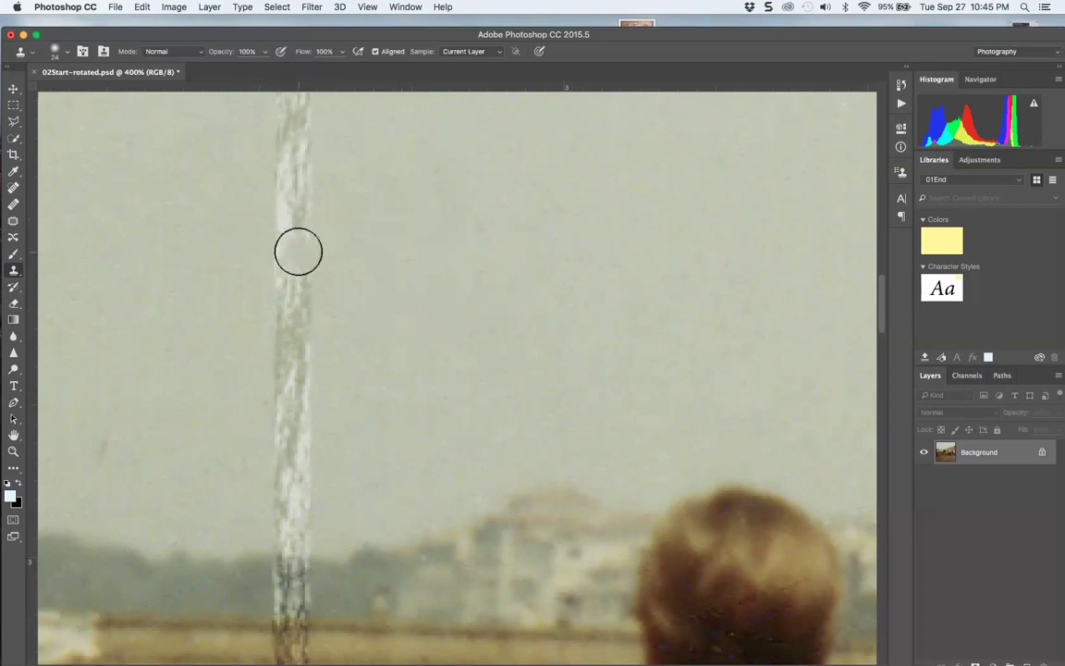
mouse_move(294, 134)
left_mouse_down()
mouse_move(286, 263)
mouse_move(302, 242)
mouse_move(304, 335)
mouse_move(278, 321)
mouse_move(283, 482)
mouse_move(293, 450)
left_mouse_up()
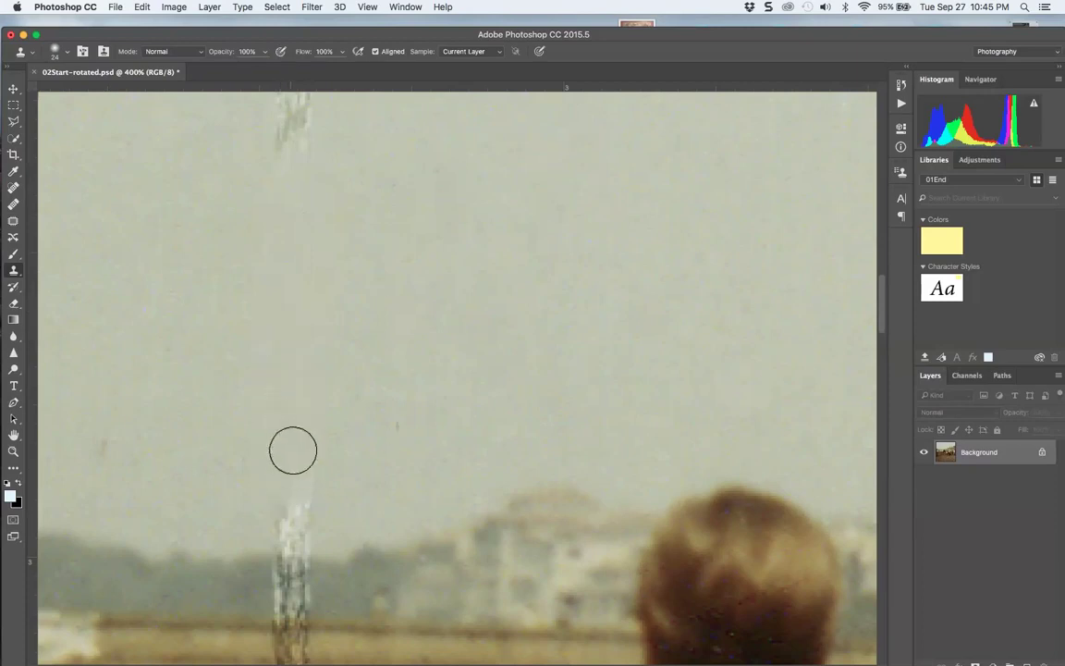
key("super+minus")
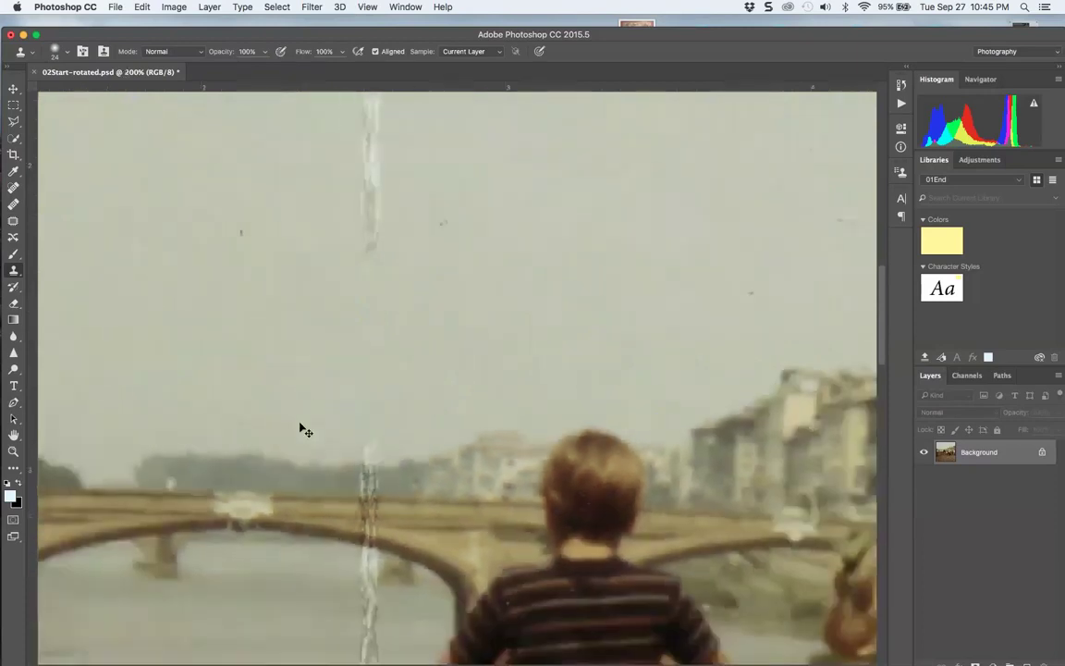
key("super+minus")
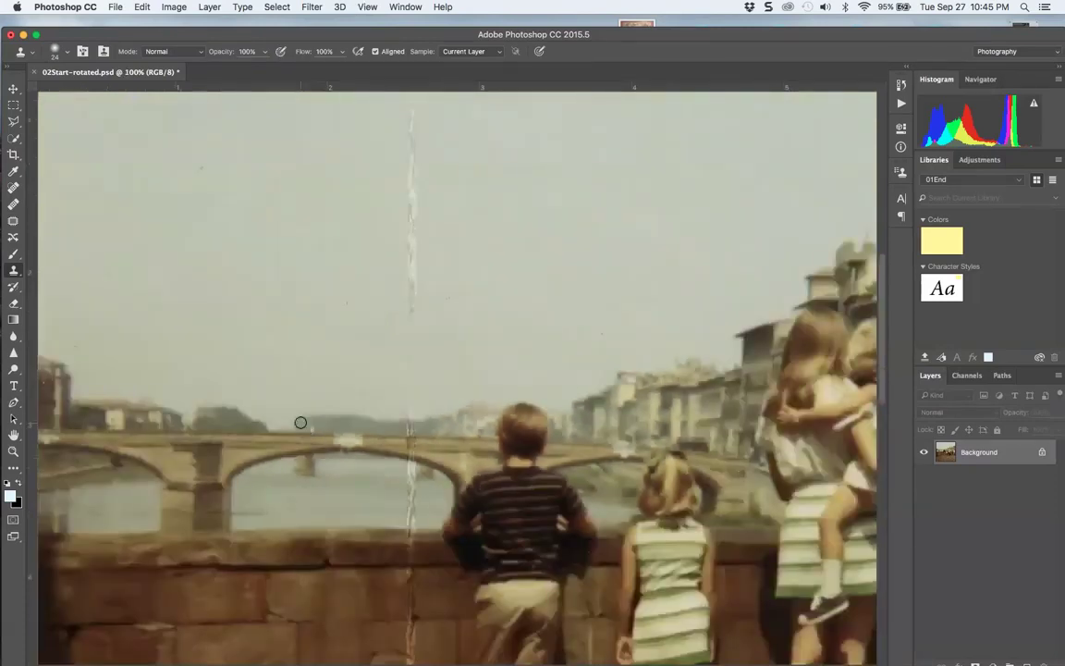
Step: Switch to the Healing Brush tool and set its brush size to 34 px
left_click(13, 205)
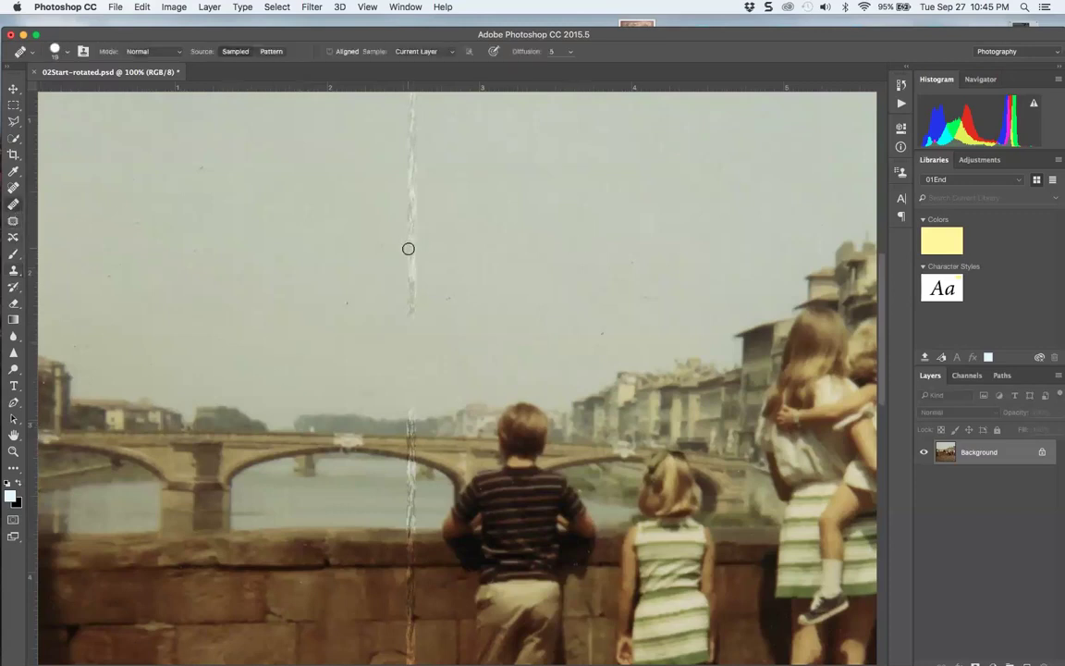
left_click(67, 49)
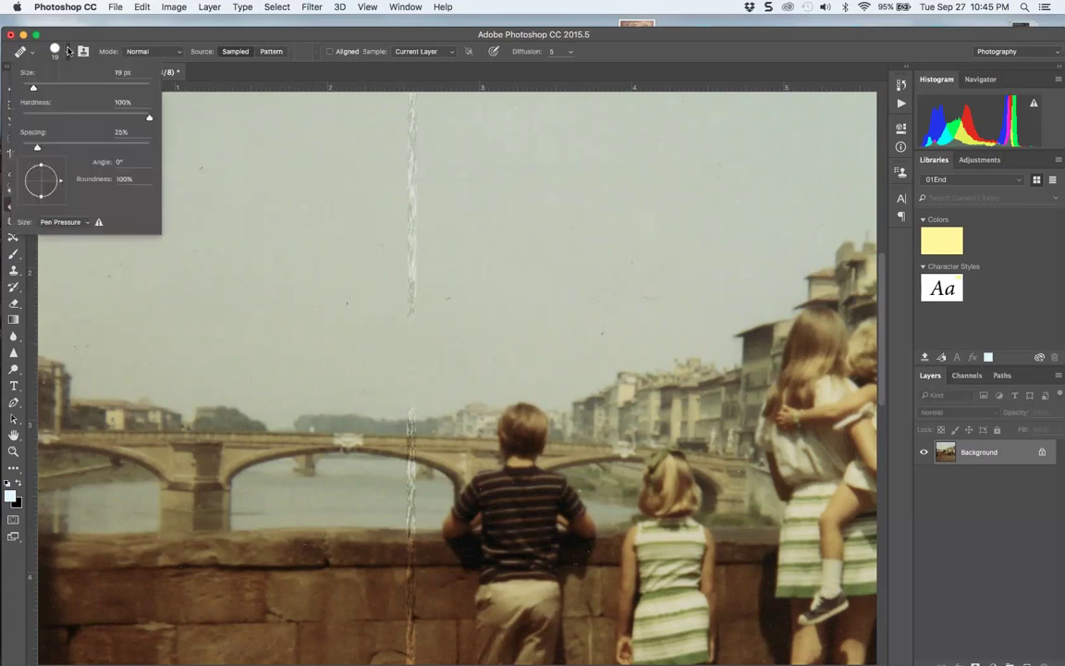
left_click_drag(33, 88, 42, 89)
left_click(55, 52)
left_click(53, 50)
left_click(66, 52)
left_click(67, 52)
left_click(67, 54)
left_click(68, 56)
left_click(33, 56)
left_click(60, 53)
left_click(61, 53)
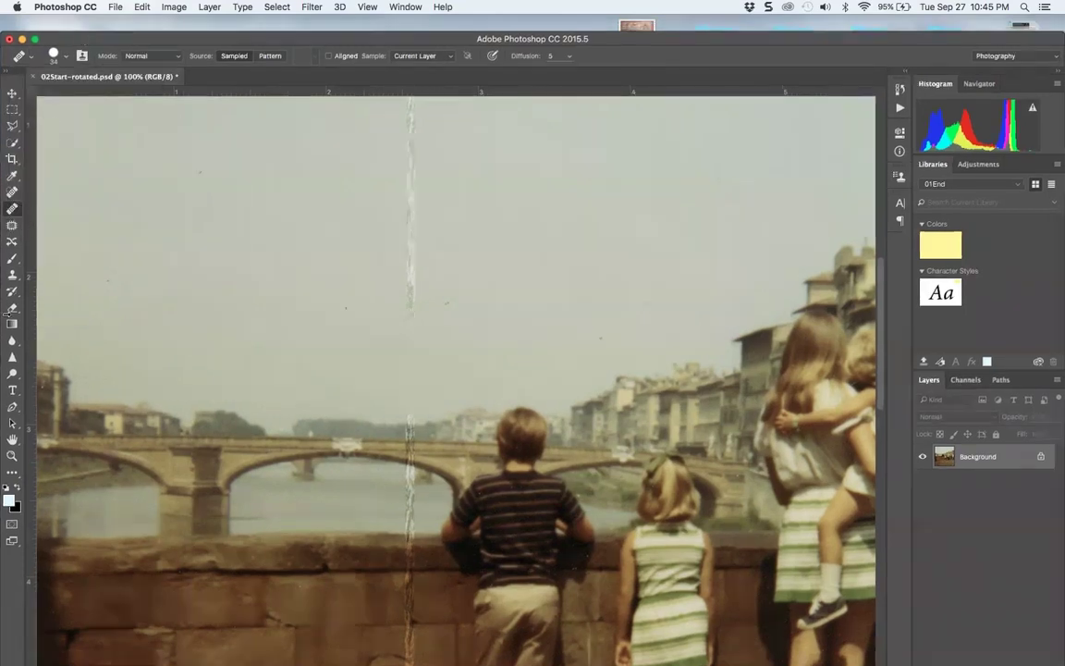
Step: Switch back to the Clone Stamp tool and bring up the new preset dialog for its 24 px soft round brush
left_click(12, 275)
left_click(65, 56)
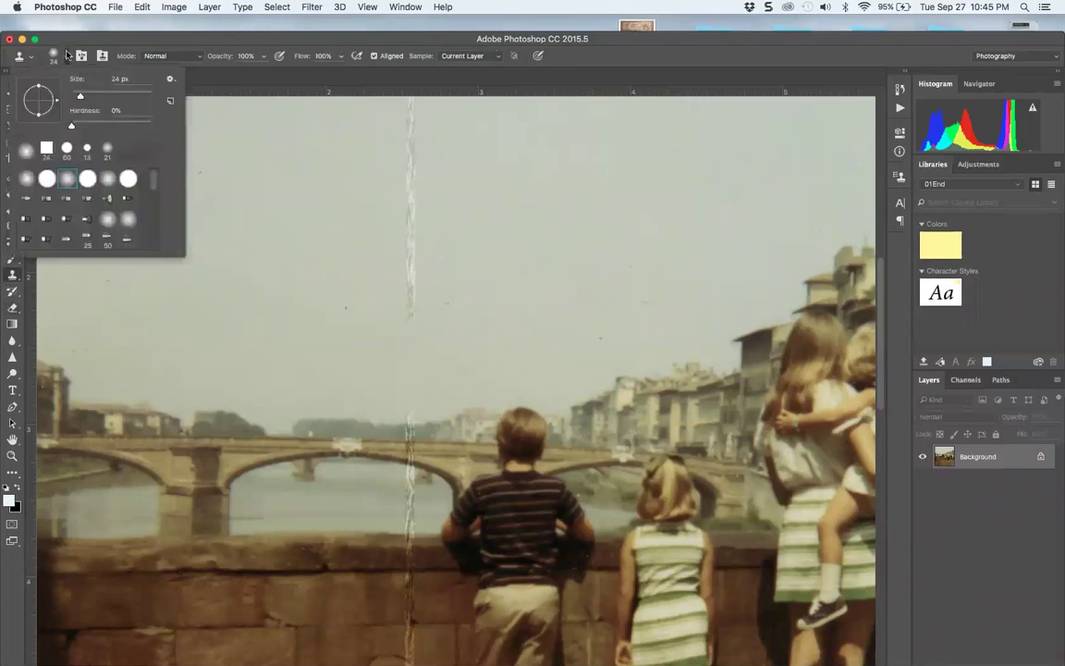
mouse_move(154, 185)
left_mouse_down()
mouse_move(156, 241)
mouse_move(154, 99)
left_mouse_up()
left_click(170, 100)
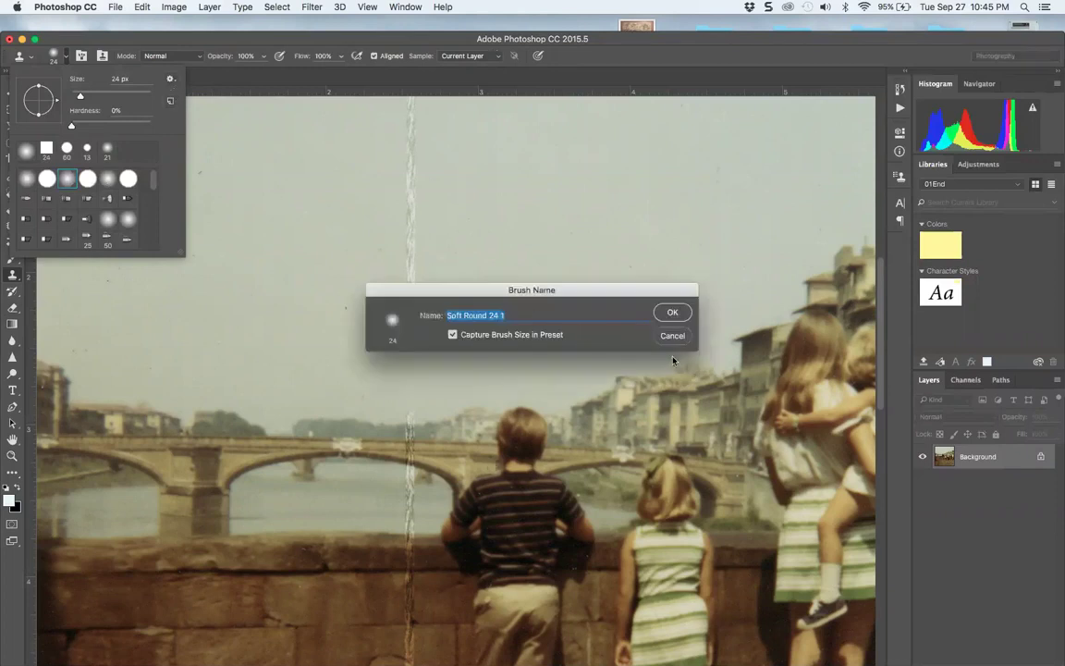
left_click(672, 312)
Step: Append the Thick Heavy Brushes set to the brush presets and choose a 104 px rough textured brush from its end
left_click(170, 81)
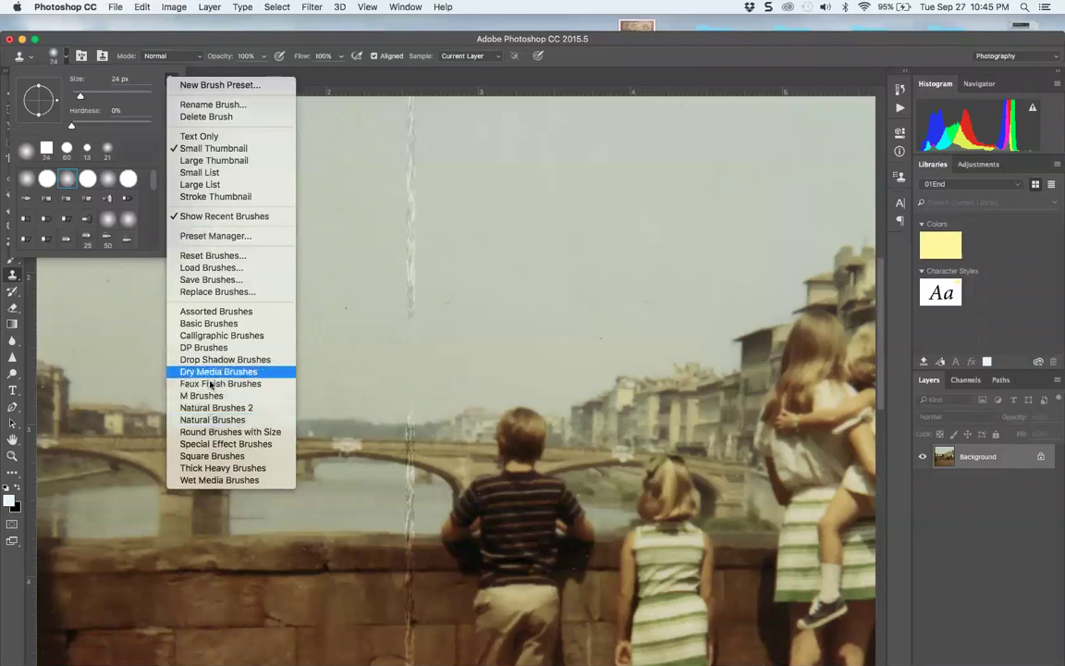
left_click(211, 479)
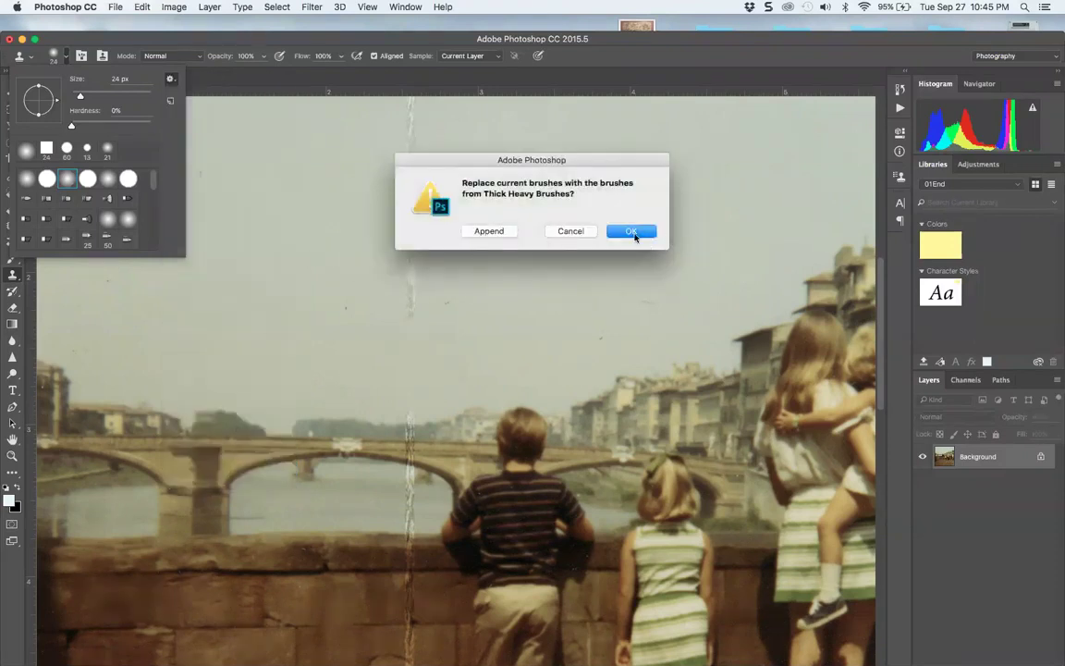
left_click(486, 230)
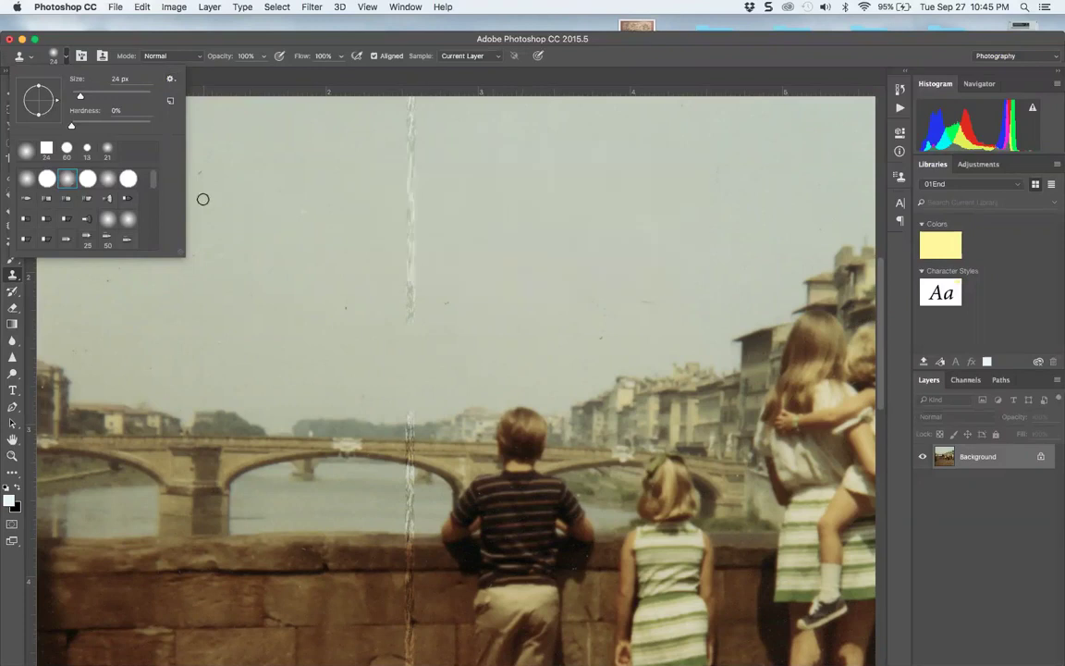
left_click_drag(154, 180, 162, 260)
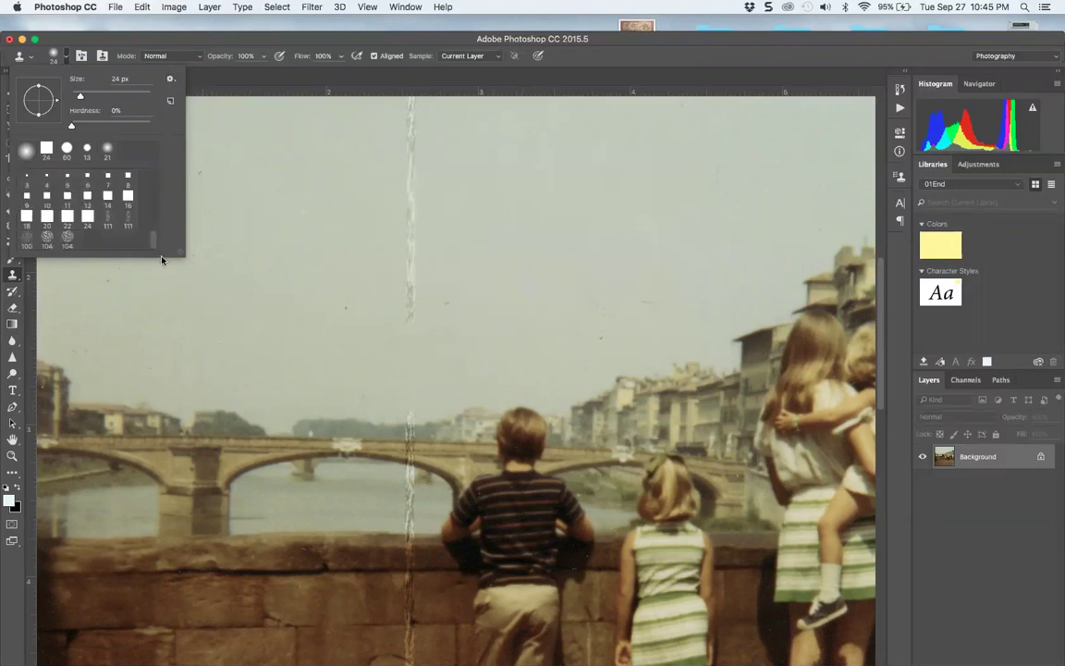
left_click(68, 237)
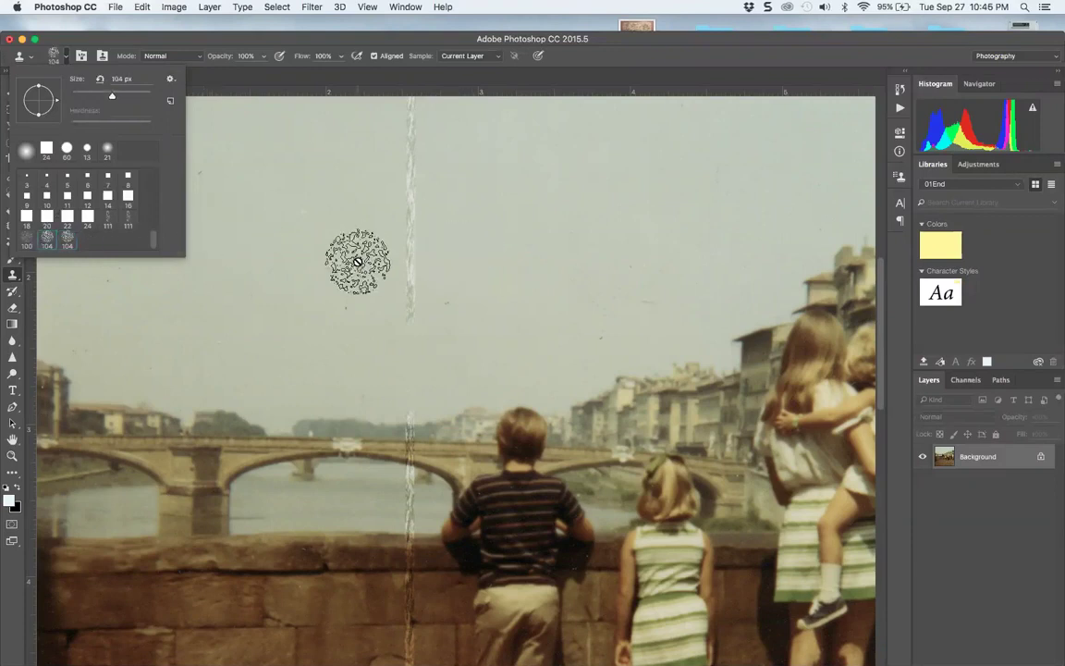
left_click(97, 42)
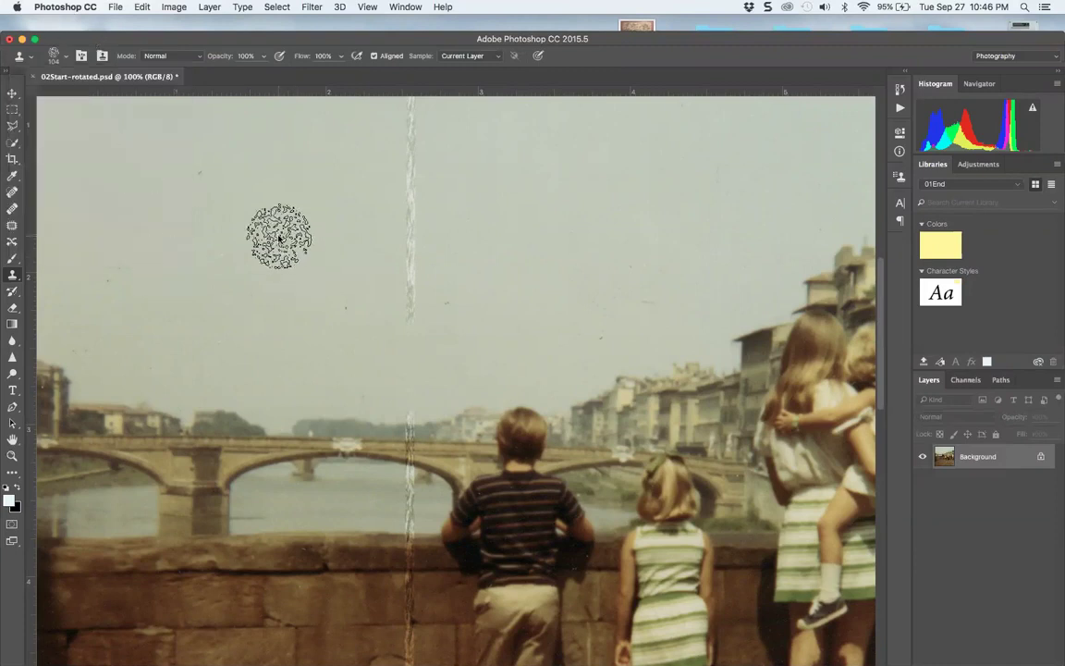
Step: Set the cursor preferences to Normal Brush Tip for painting and Precise for other cursors, and toggle the Clone Stamp's precise cursor
left_click(116, 7)
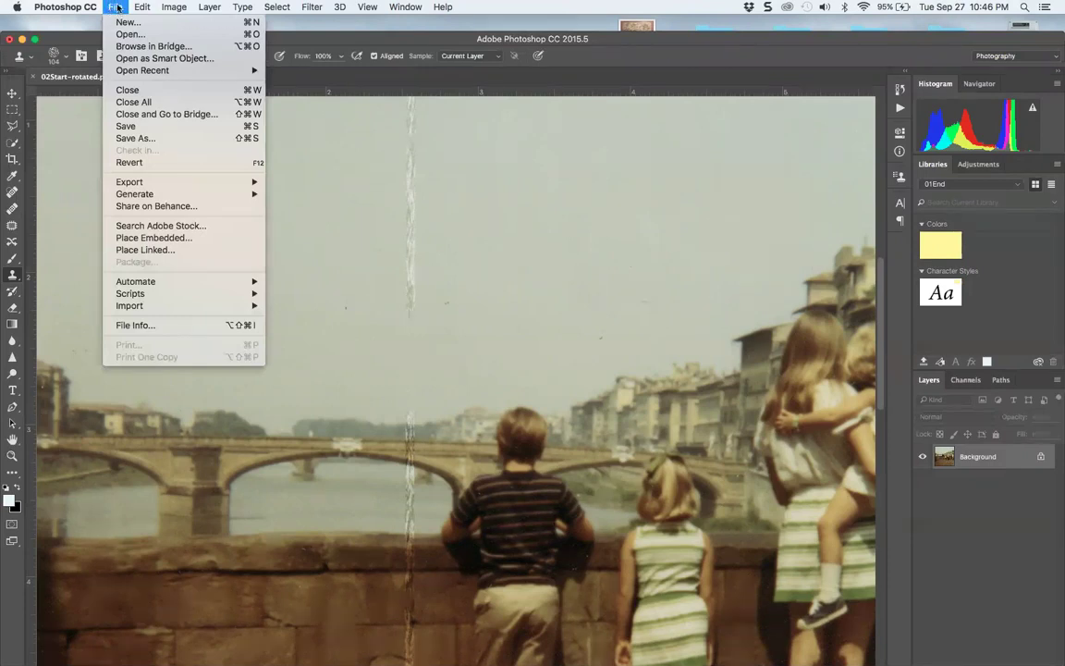
mouse_move(74, 9)
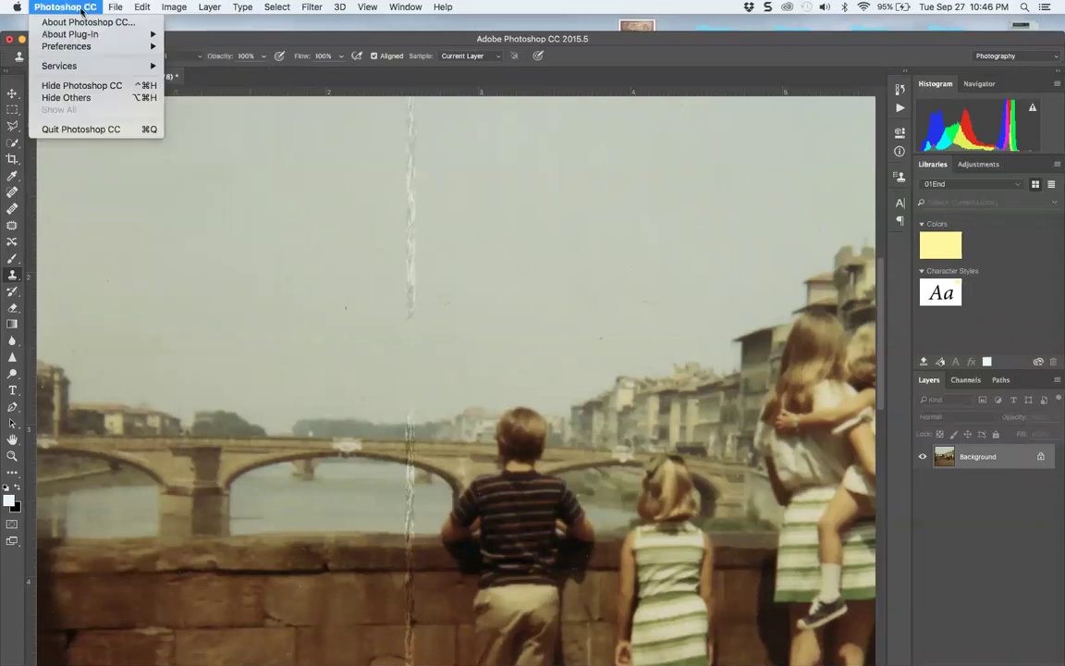
mouse_move(69, 47)
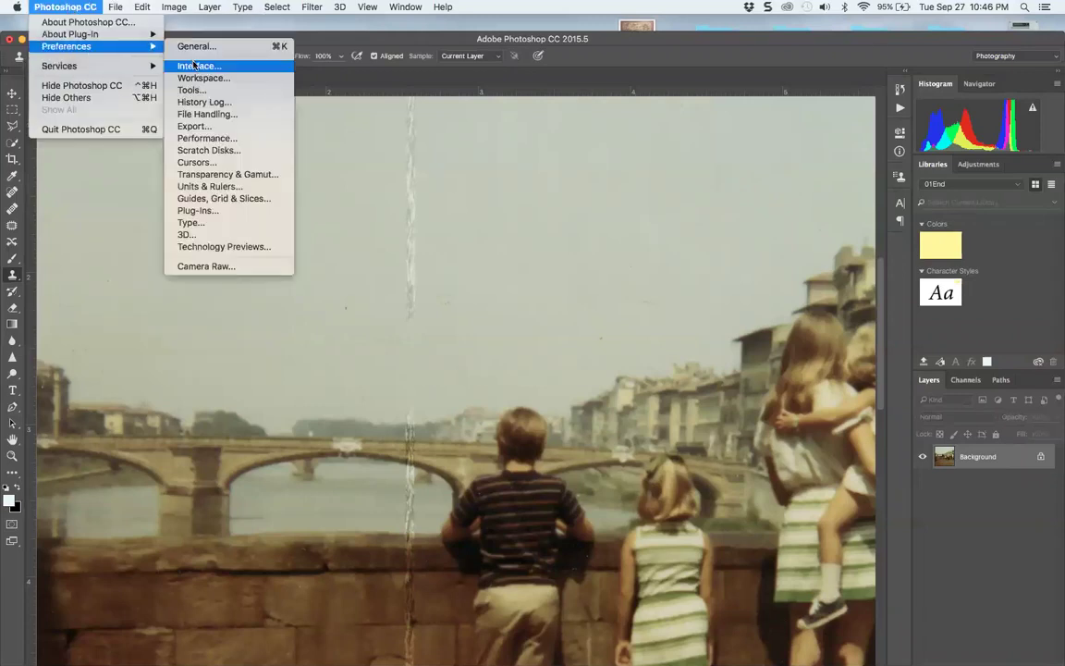
left_click(196, 162)
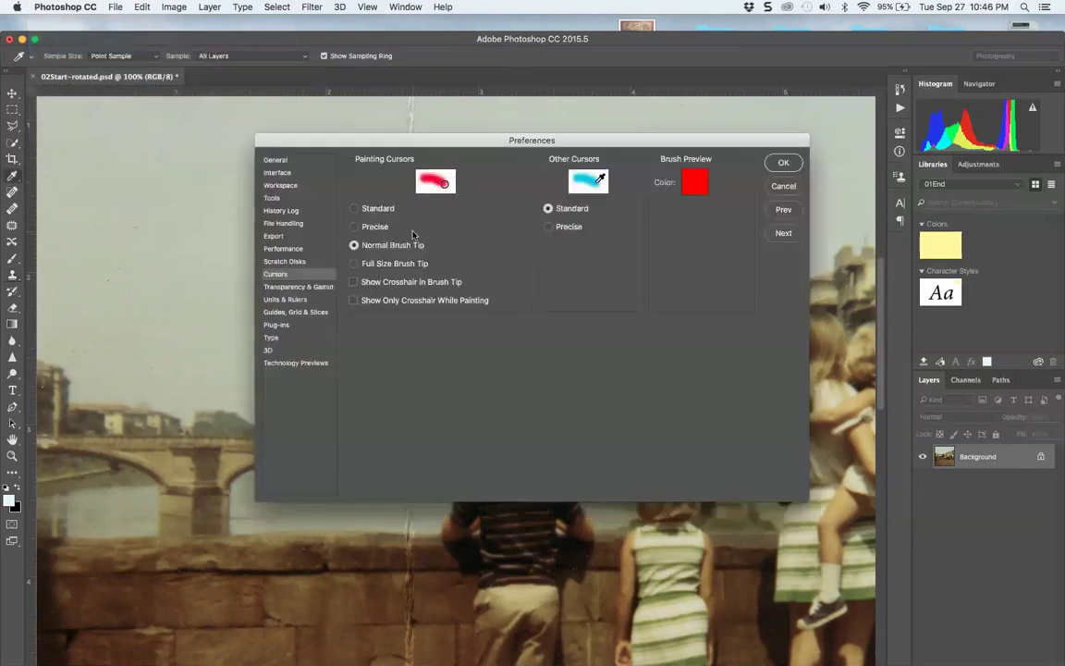
left_click(564, 229)
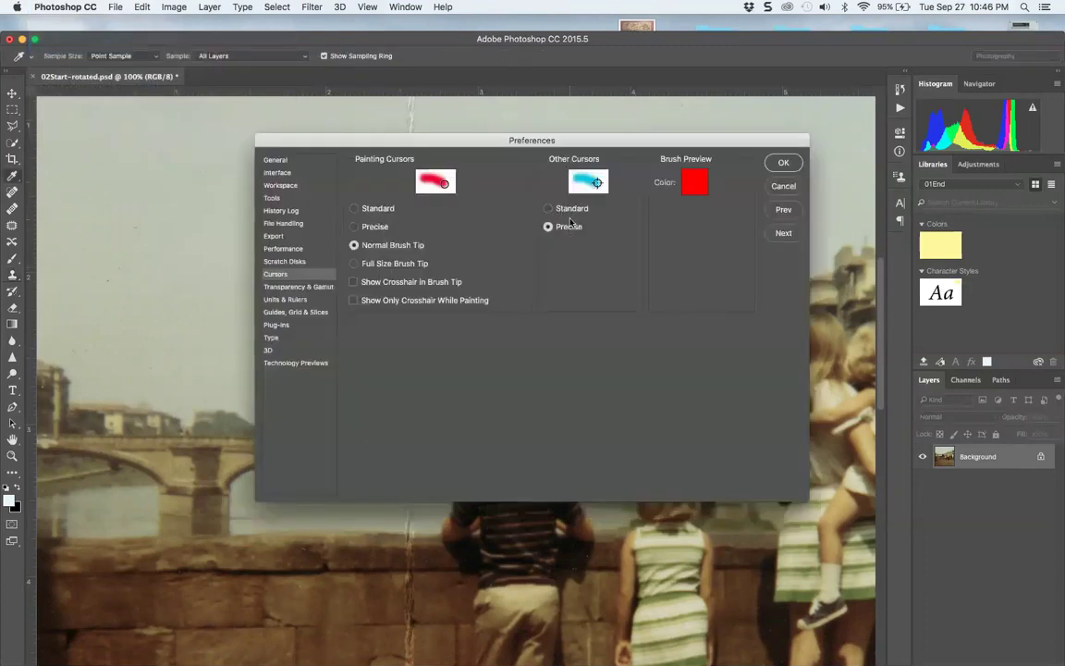
left_click(375, 209)
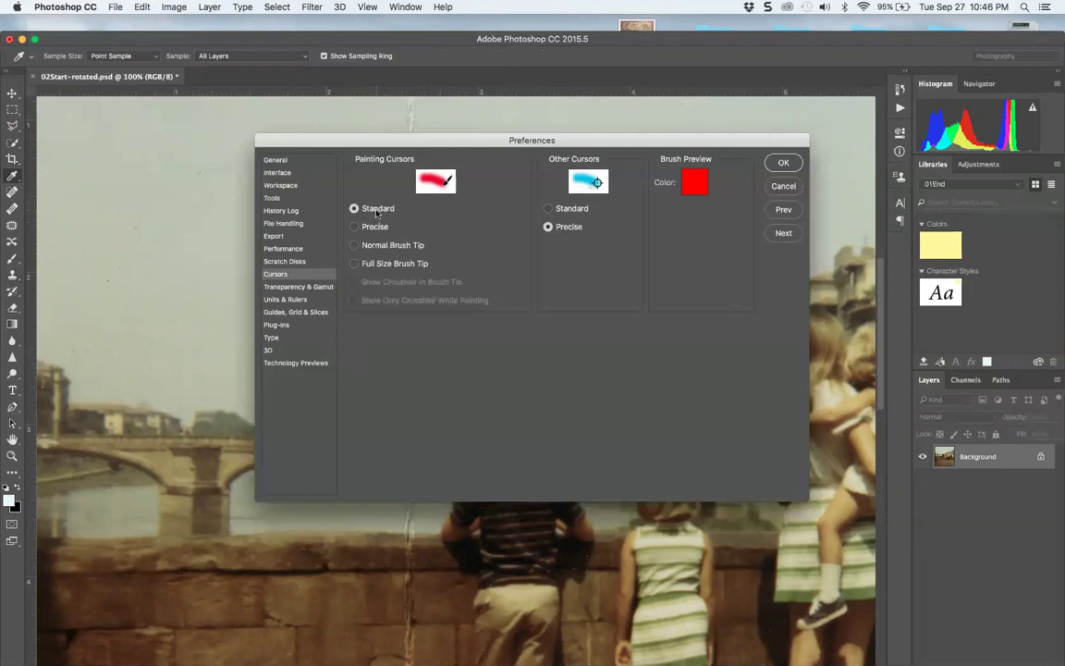
left_click(384, 245)
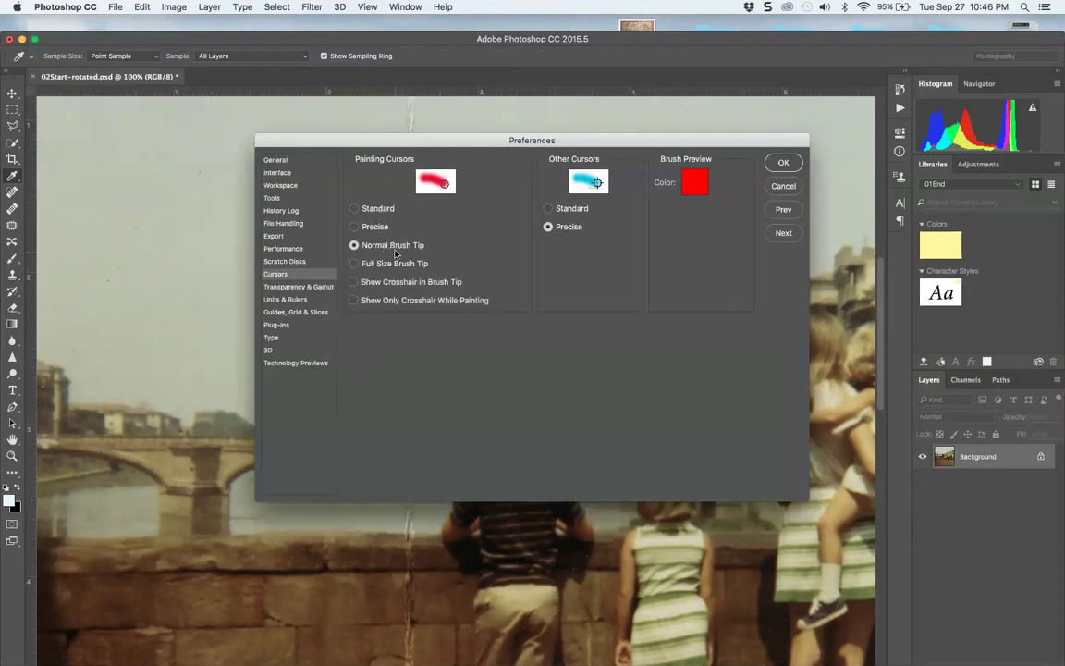
left_click(775, 165)
key("s")
key("Caps_Lock")
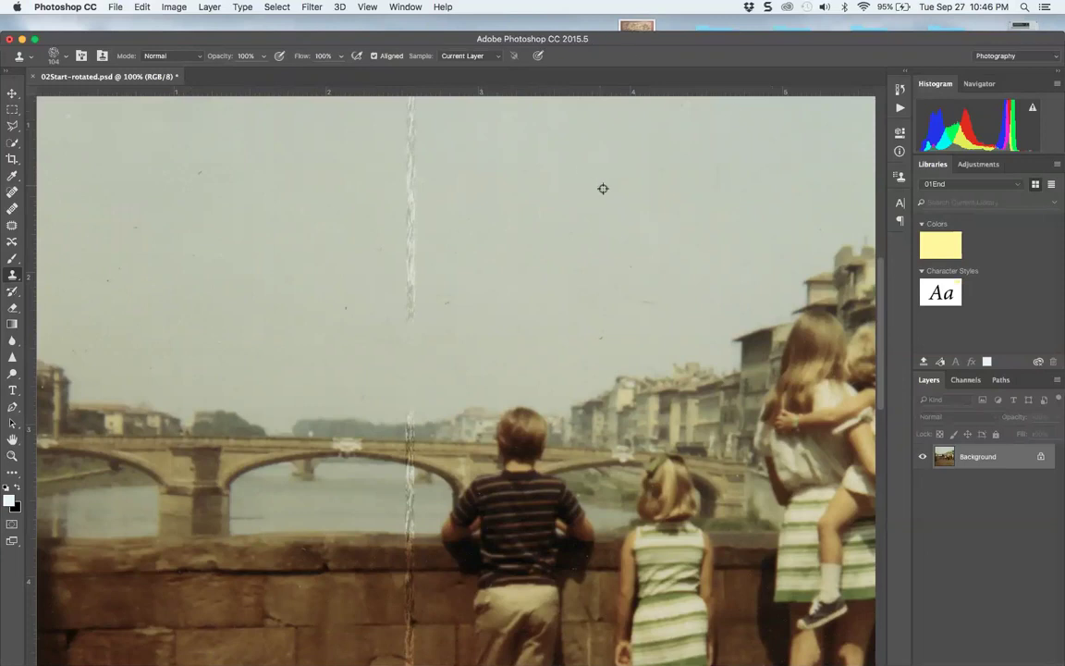
Step: Replace the textured Clone Stamp brush with the hard round preset at 100% hardness
left_click(63, 55)
left_click_drag(157, 242, 154, 171)
left_click(46, 178)
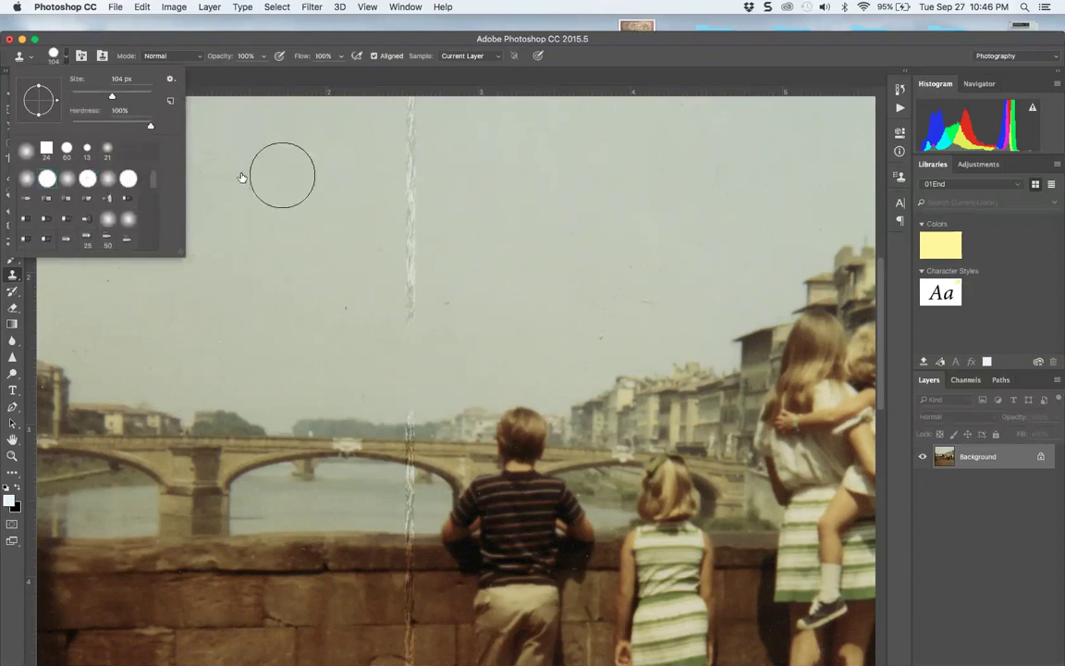
Step: Try the soft and hard round 104 px Clone Stamp presets, and undo the test stroke with the hard brush across the bridge
left_click(25, 149)
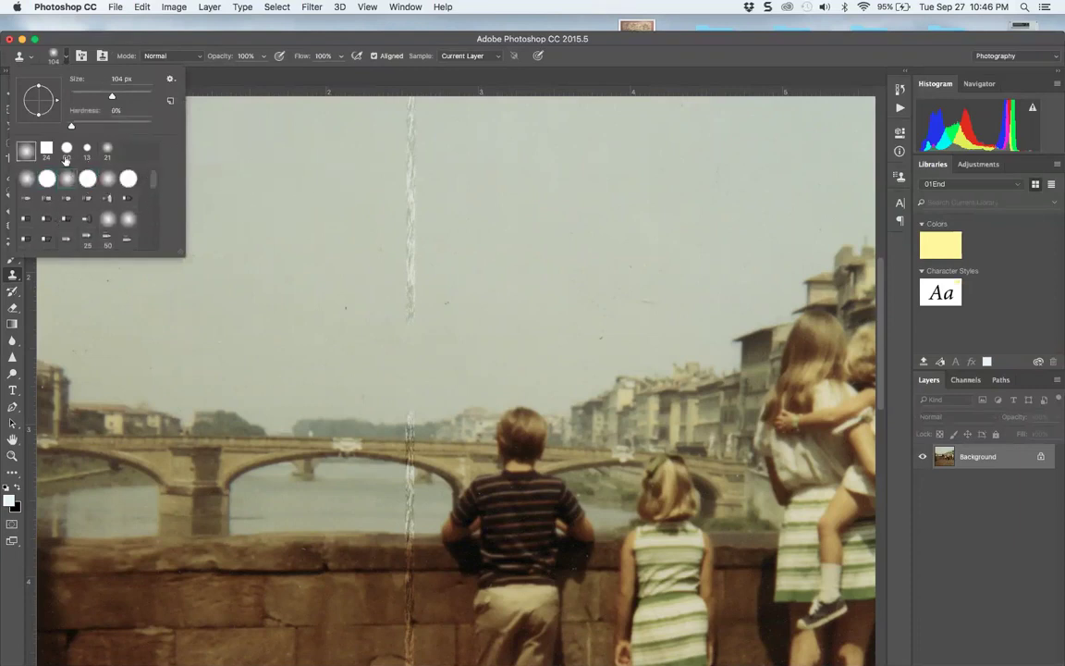
left_click(87, 178)
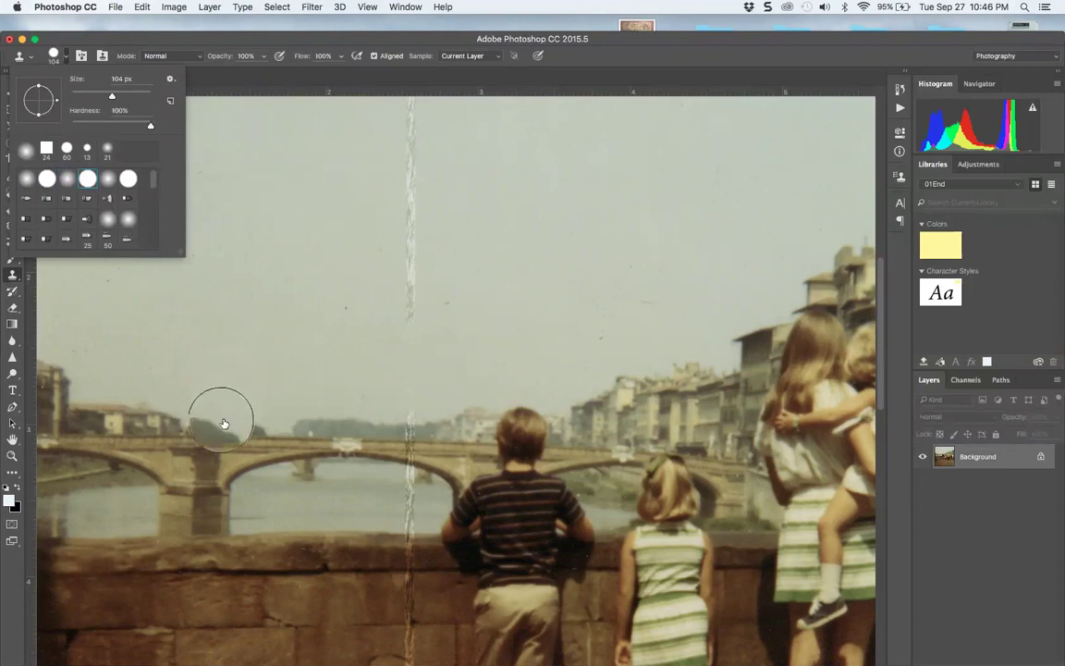
key("Escape")
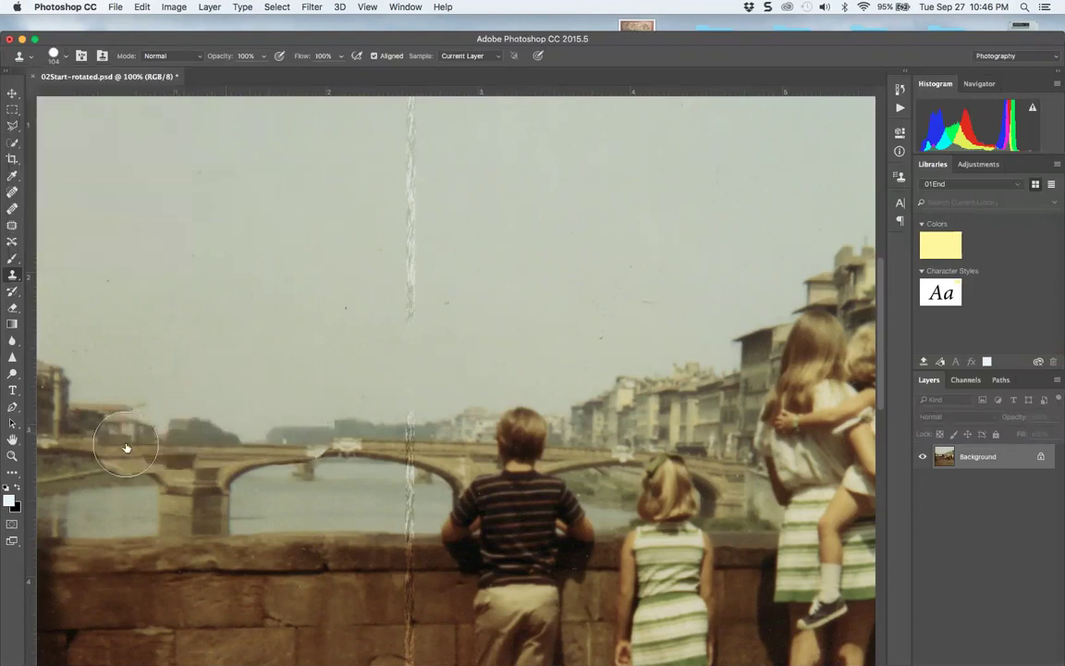
left_click_drag(126, 448, 347, 430)
key("super+z")
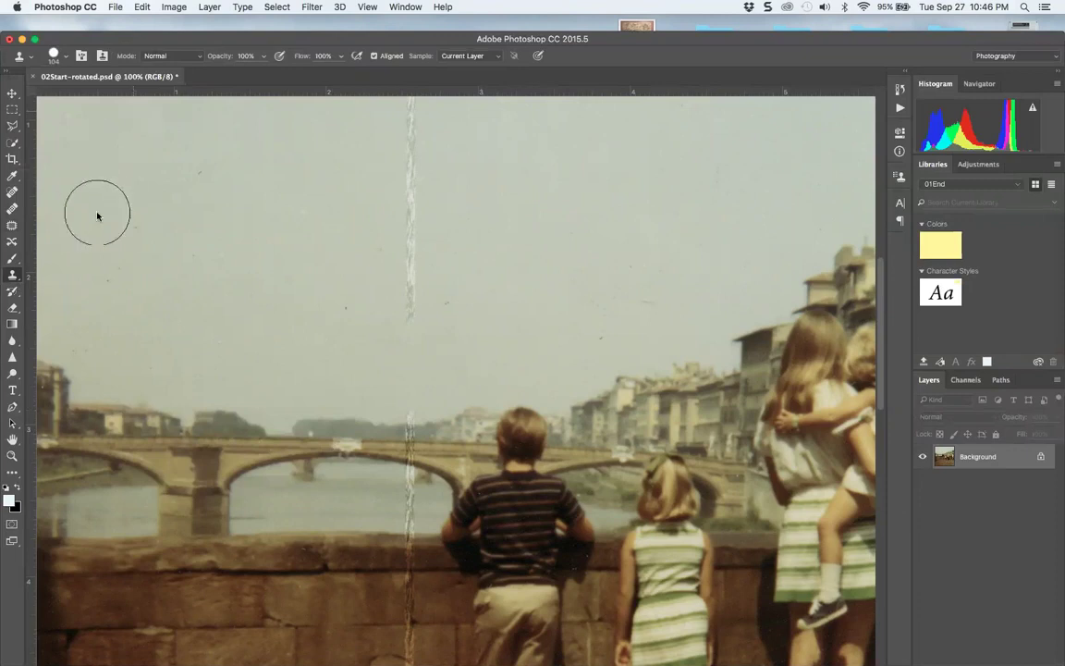
Step: Using the Content-Aware Patch tool, outline the figure in yellow shorts, replace it with the wall area beside the woman, and deselect
key("super+minus")
key("super+minus")
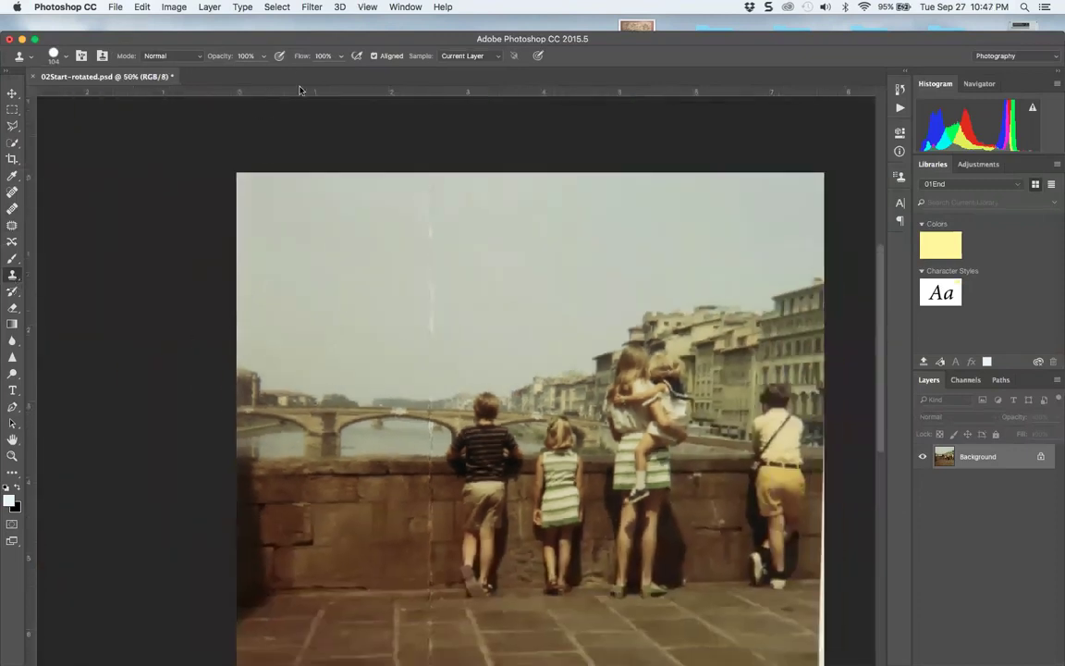
left_click_drag(592, 38, 590, 28)
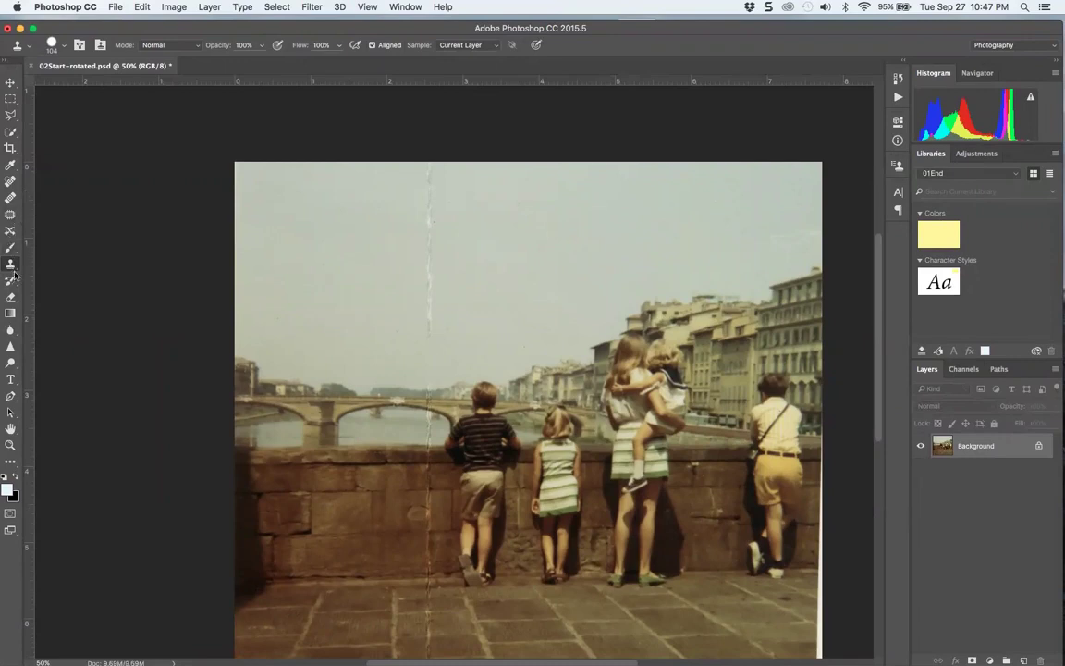
left_click(9, 216)
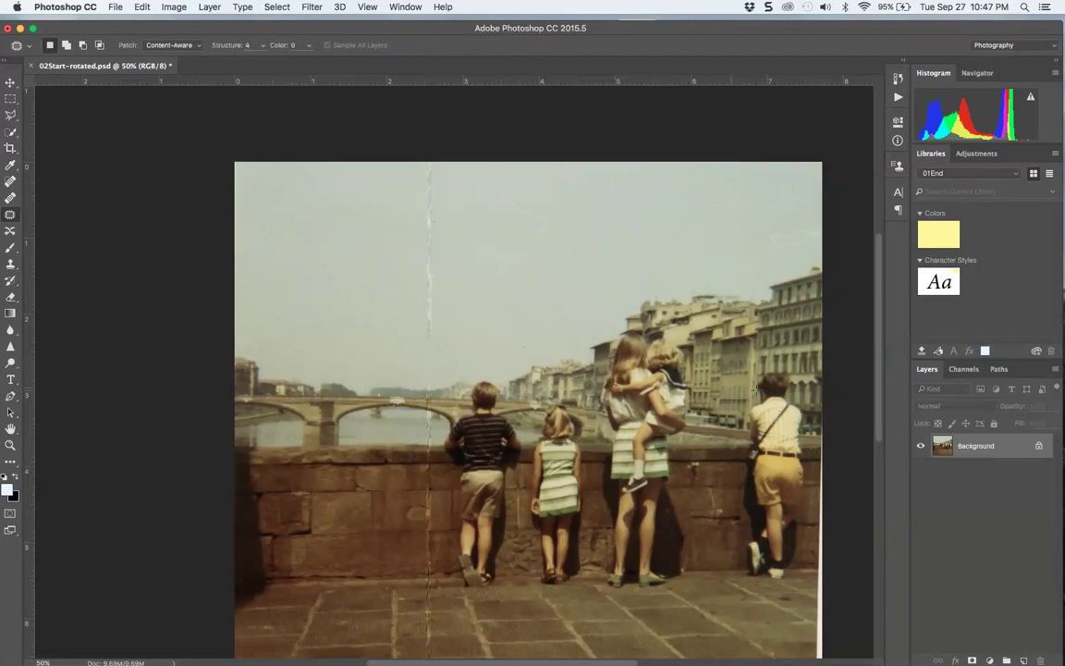
key("super+1")
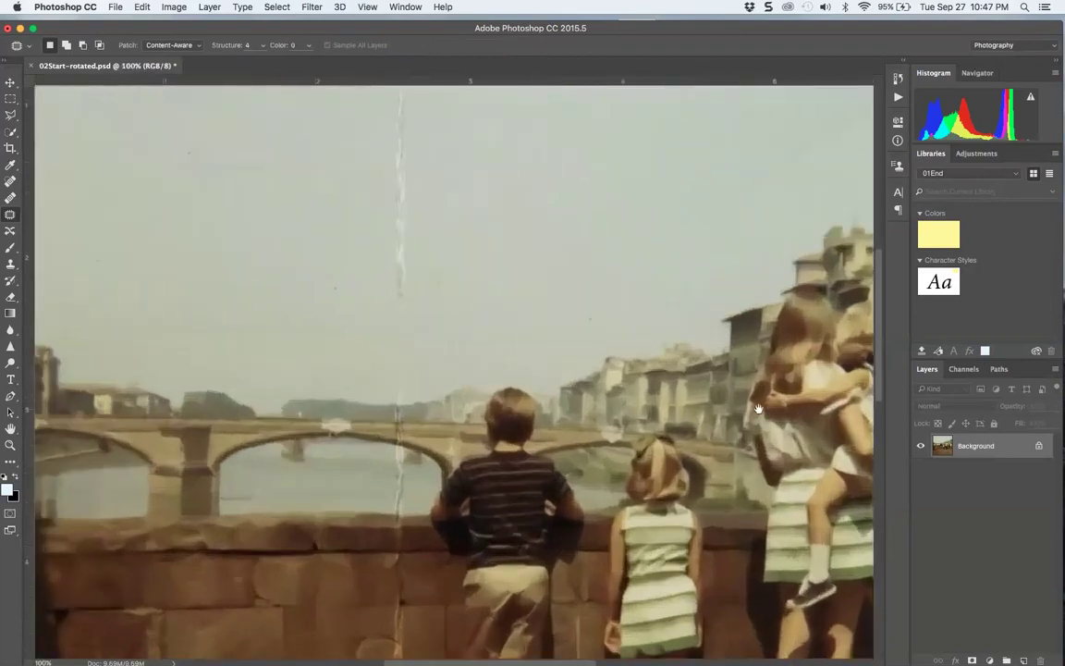
left_click_drag(740, 405, 411, 179)
left_click_drag(403, 233, 647, 417)
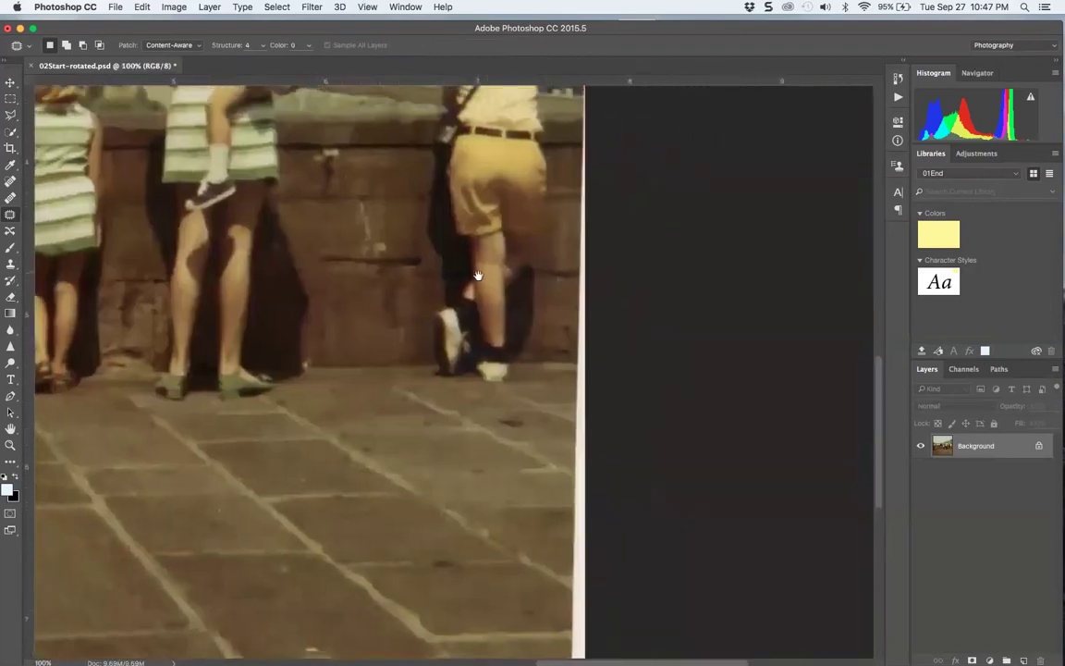
left_click_drag(474, 279, 635, 428)
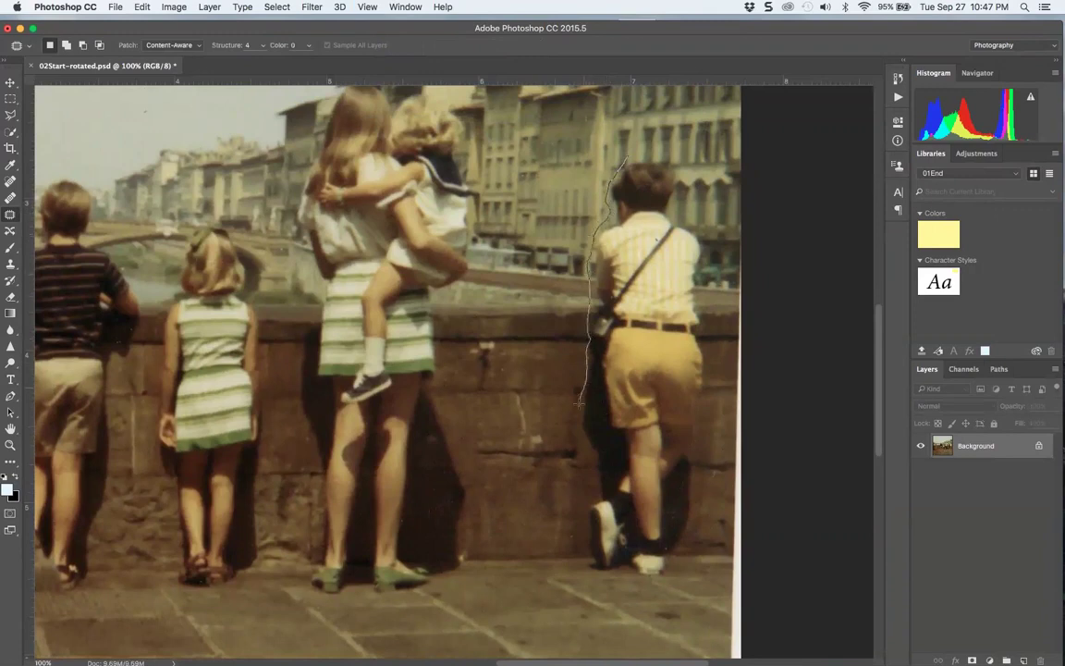
left_click_drag(582, 454, 586, 519)
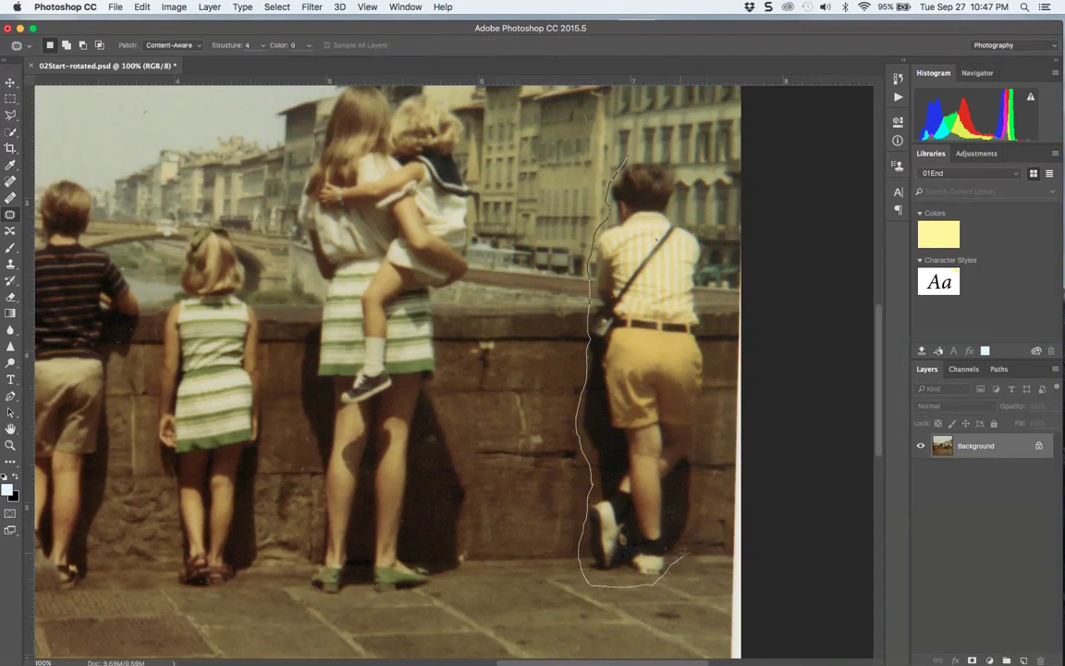
left_click_drag(710, 373, 707, 329)
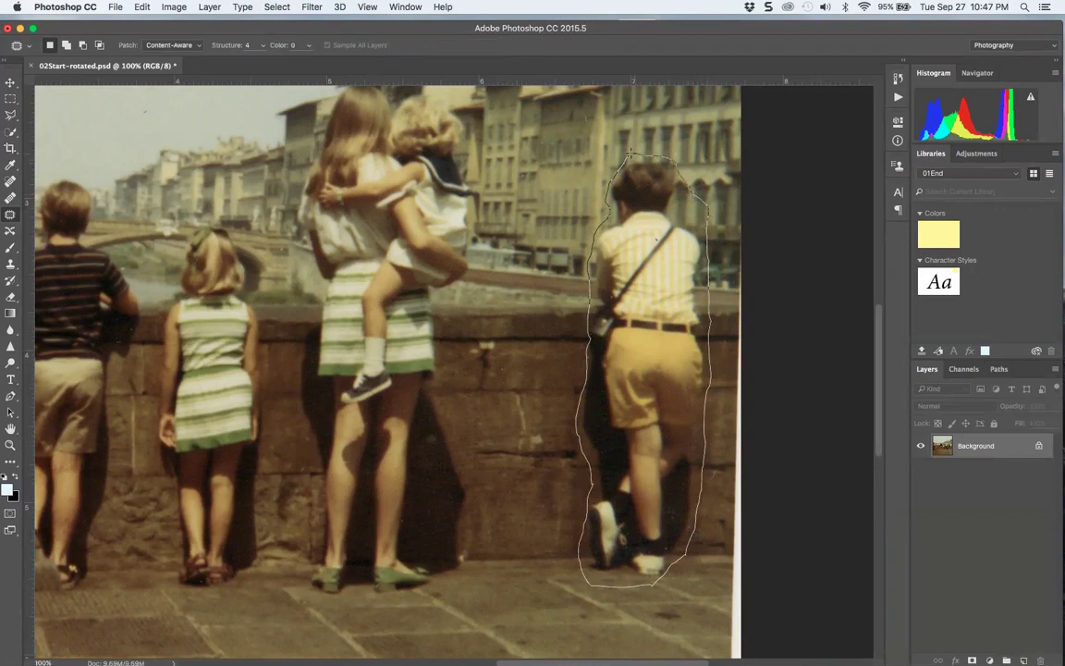
left_click_drag(632, 158, 631, 156)
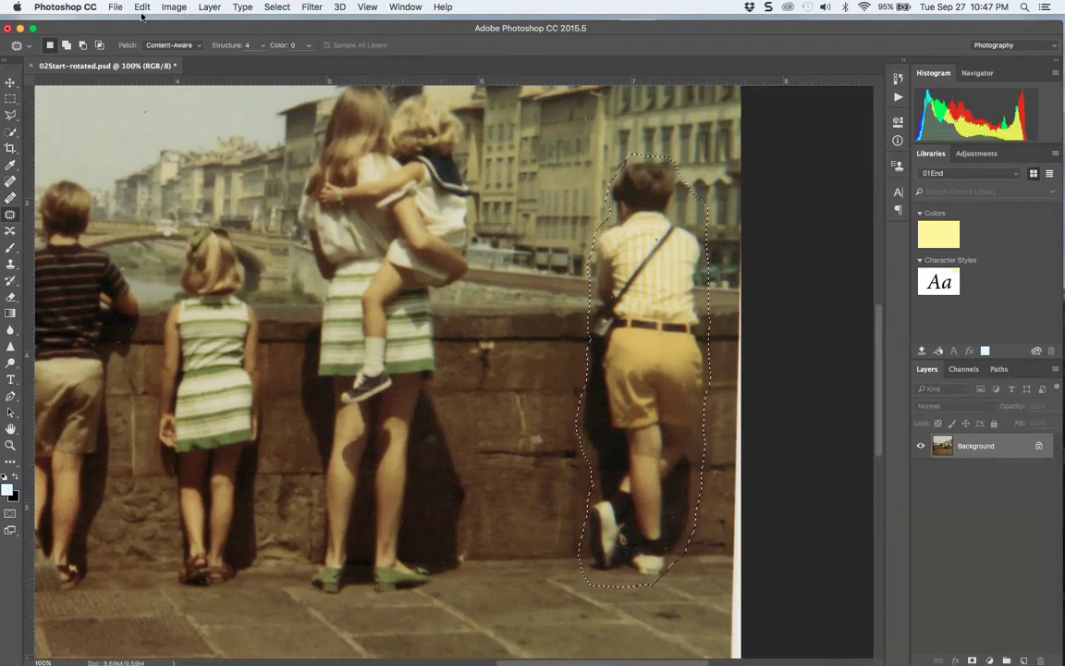
left_click_drag(622, 277, 497, 284)
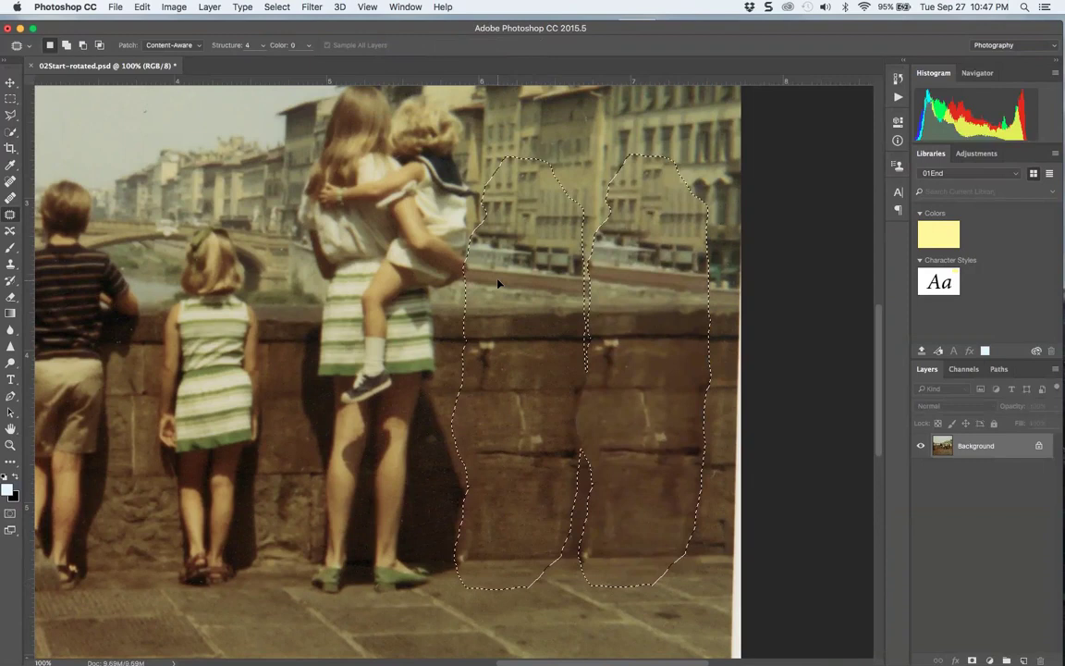
left_click_drag(498, 284, 496, 283)
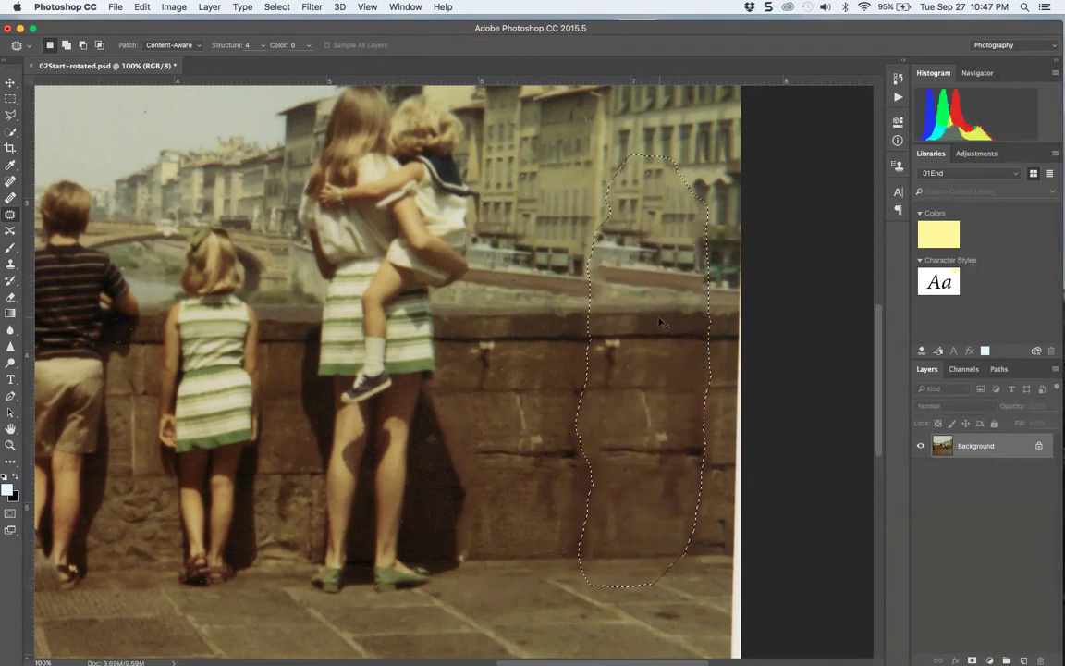
key("super+d")
left_click(276, 6)
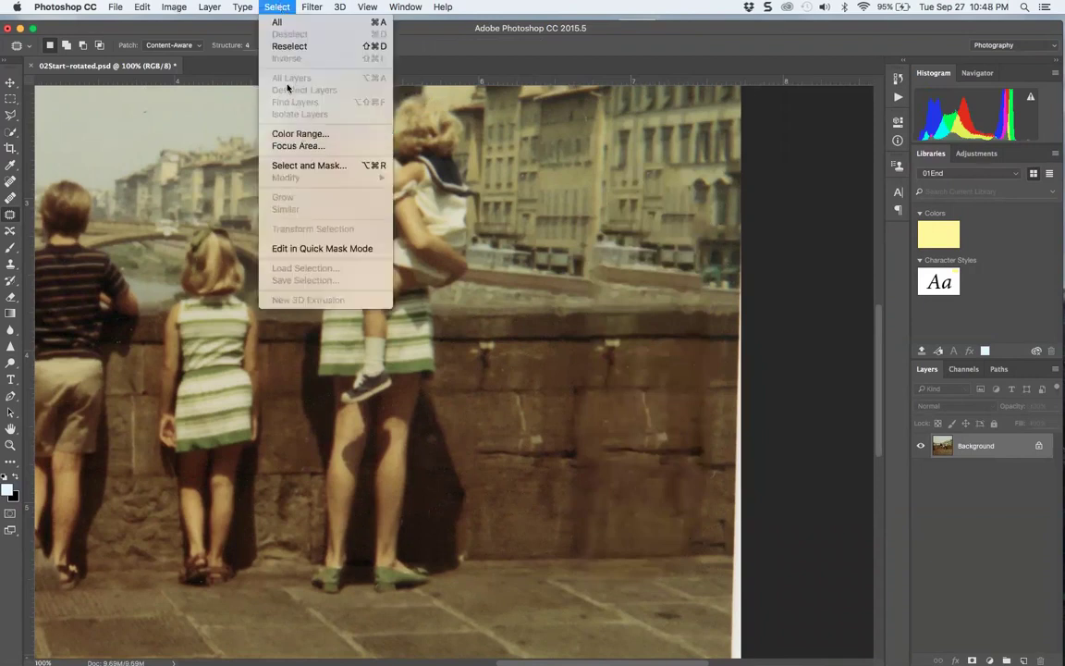
key("Escape")
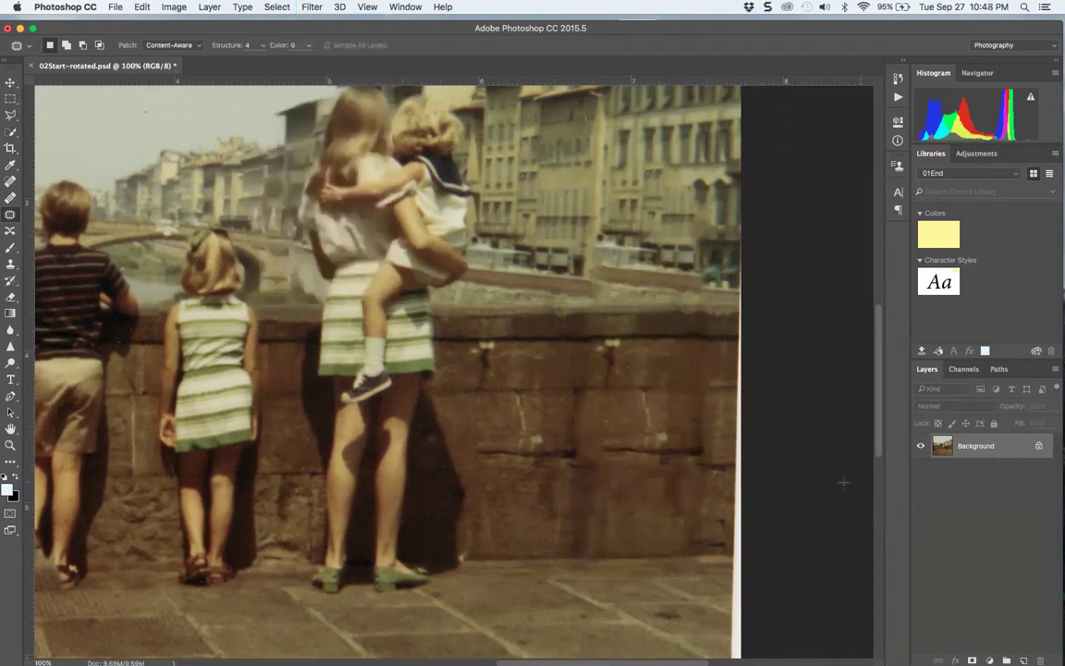
Step: Outline the white strip along the photo's right edge, patch it with neighbouring image content, and deselect
key("super+minus")
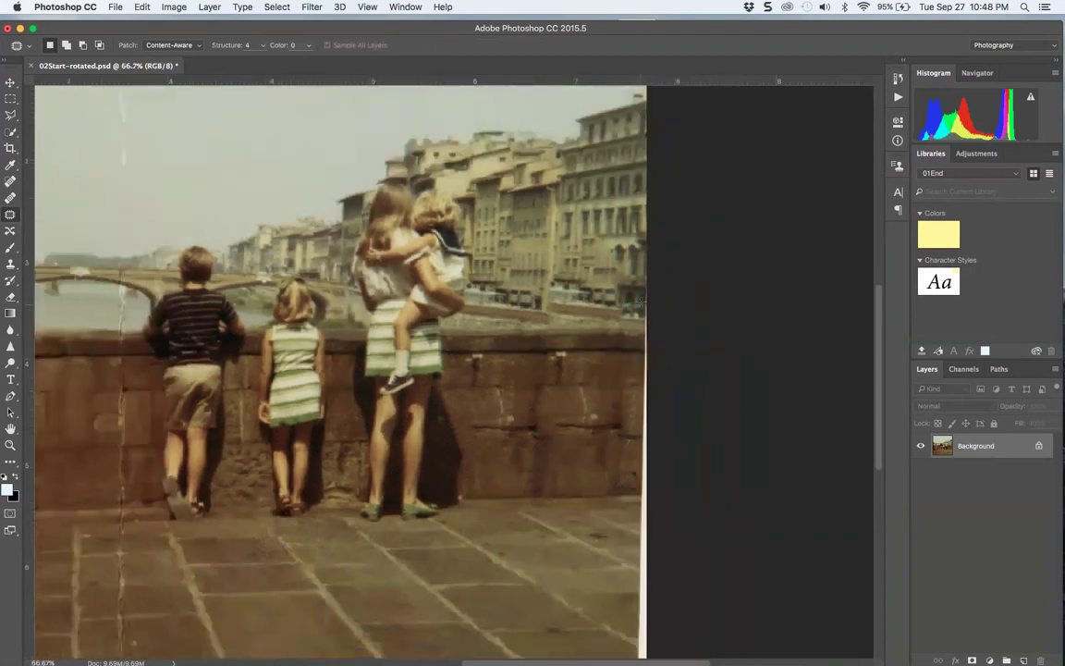
left_click_drag(640, 299, 624, 213)
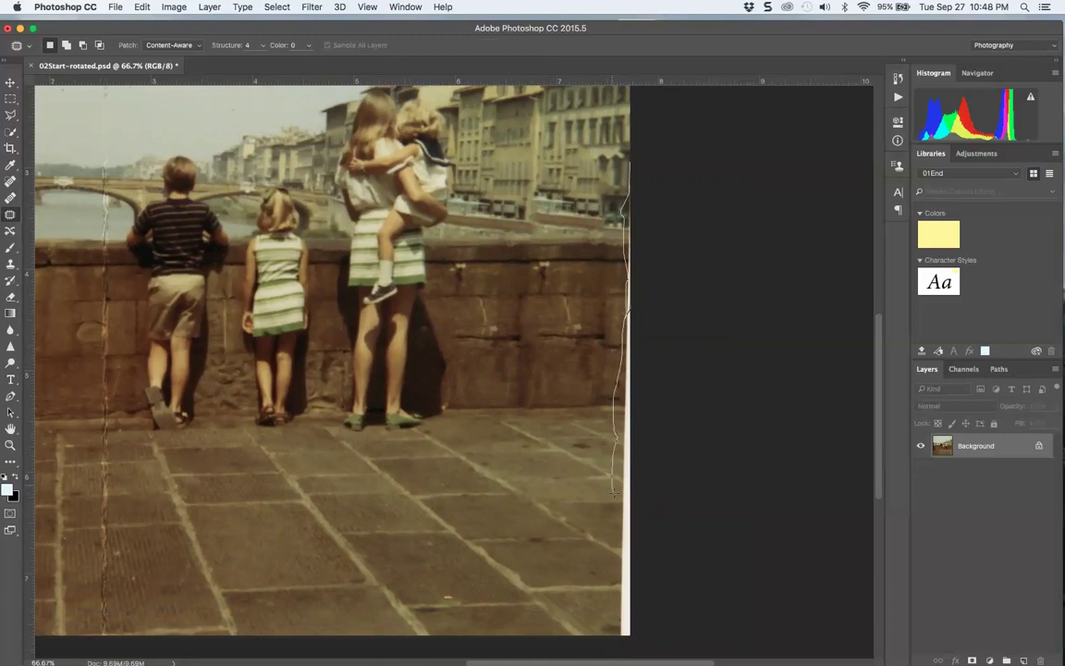
left_click_drag(607, 637, 643, 640)
left_click_drag(640, 148, 637, 132)
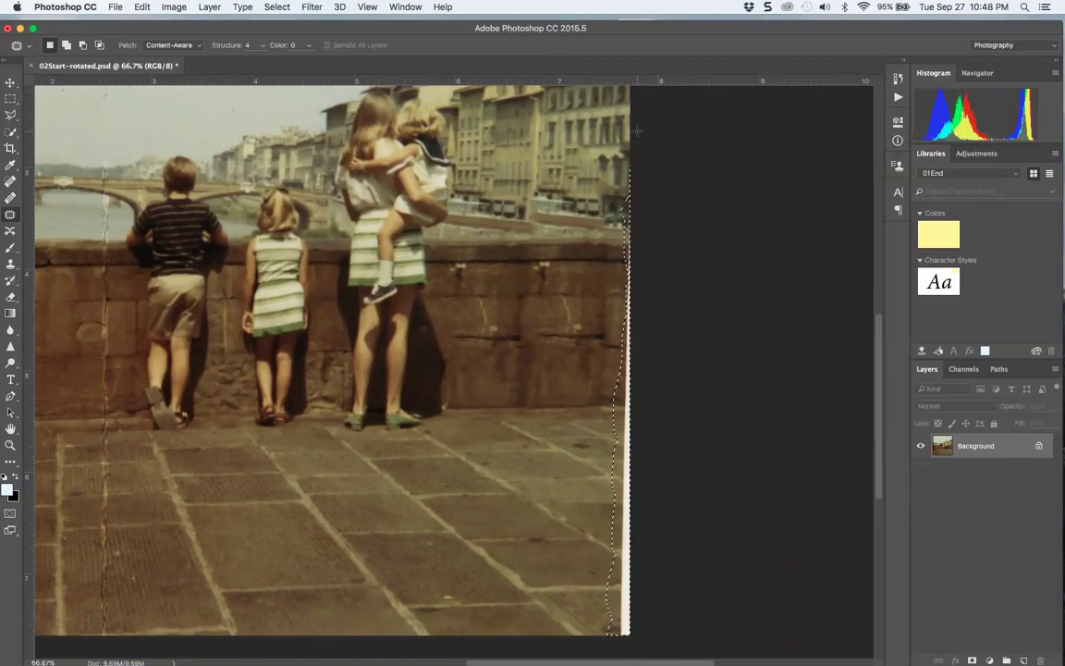
left_click(11, 82)
mouse_move(621, 430)
left_mouse_down()
mouse_move(601, 435)
mouse_move(623, 424)
left_mouse_up()
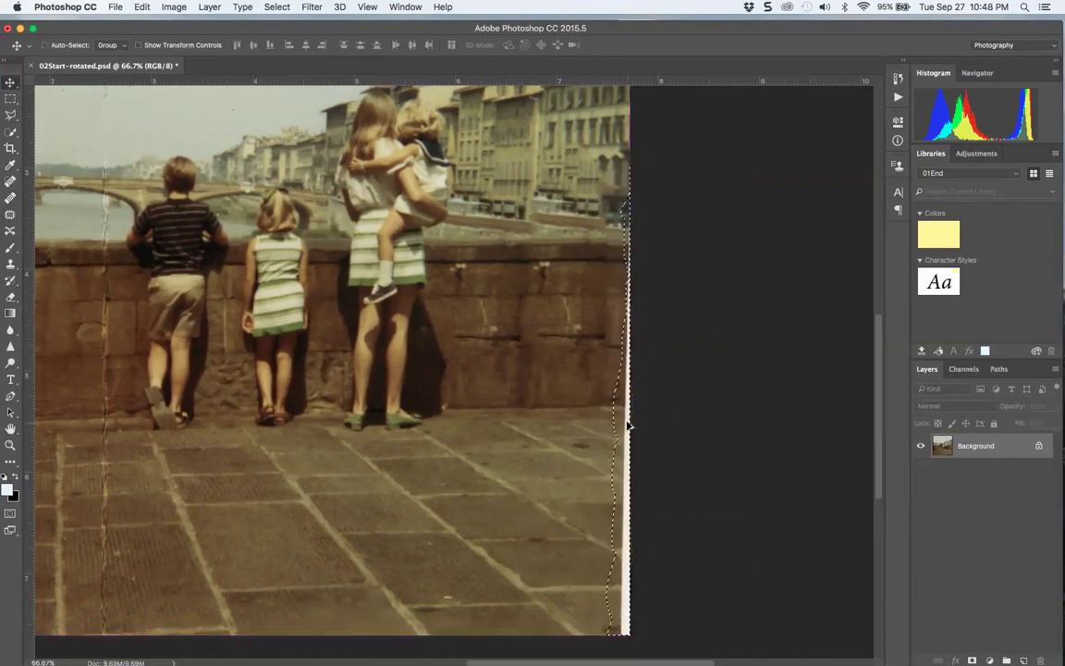
key("j")
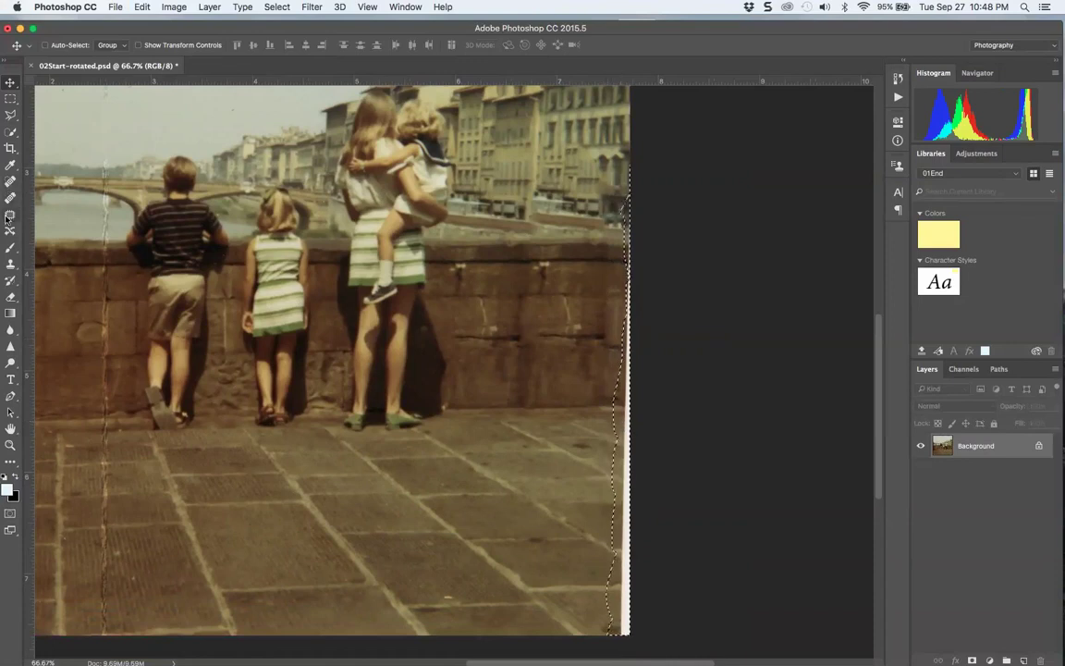
mouse_move(617, 174)
left_mouse_down()
mouse_move(626, 408)
mouse_move(606, 404)
mouse_move(588, 601)
mouse_move(615, 632)
mouse_move(628, 413)
left_mouse_up()
key("super+d")
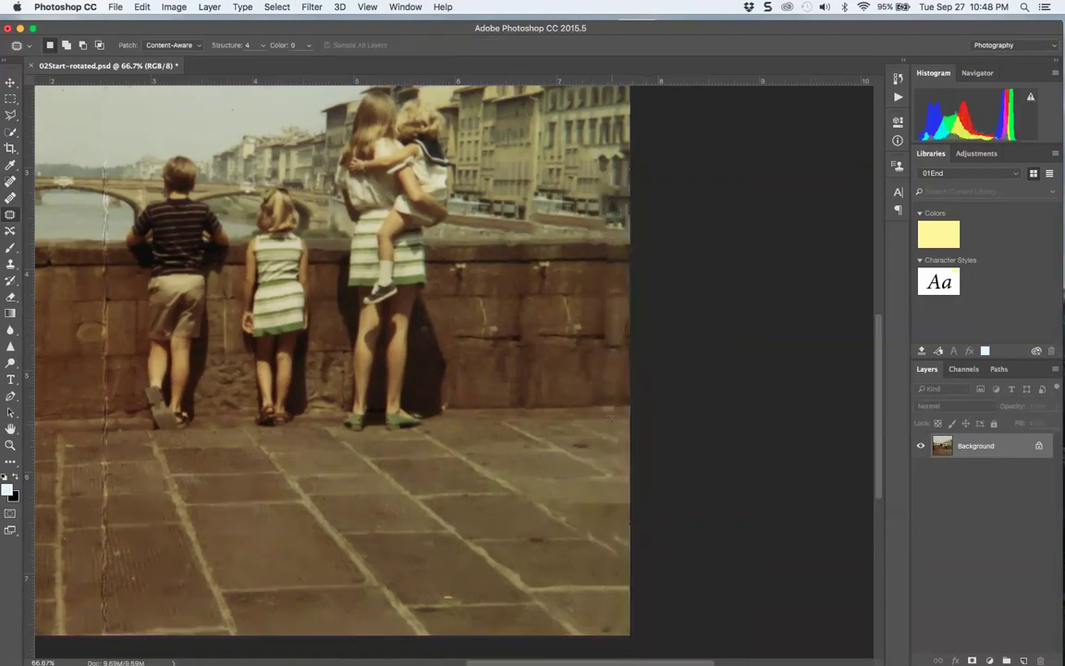
Step: Set the Clone Stamp to a soft round 43 px brush and clone out the duplicated light mark on the patched wall
scroll(615, 423, "up", 5)
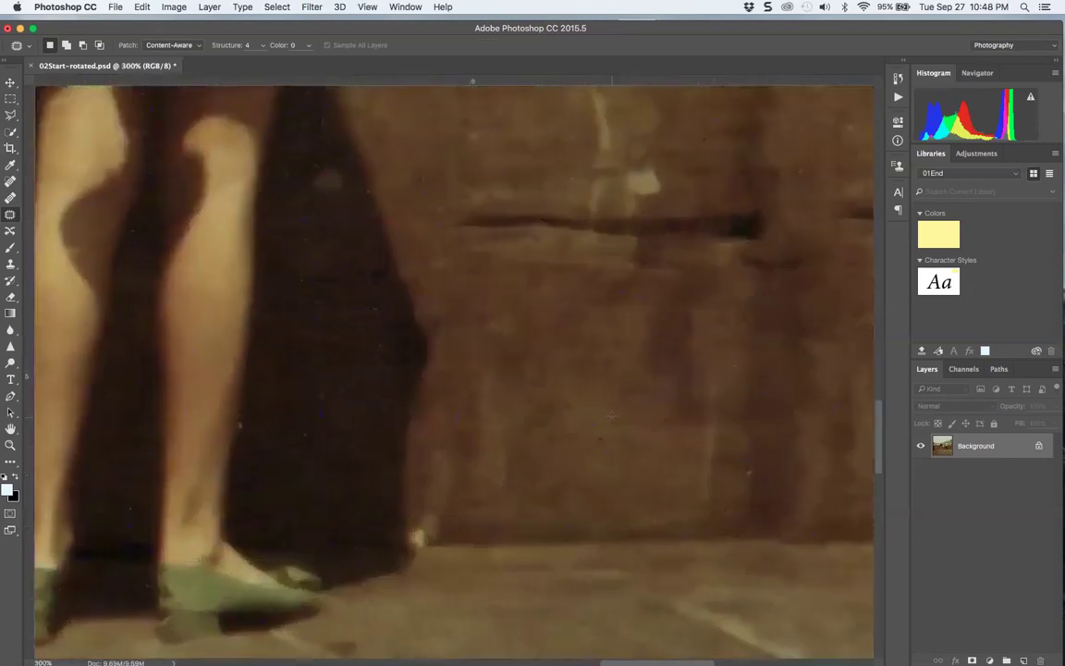
left_click_drag(690, 416, 591, 470)
scroll(591, 470, "up", 5)
scroll(591, 470, "right", 4)
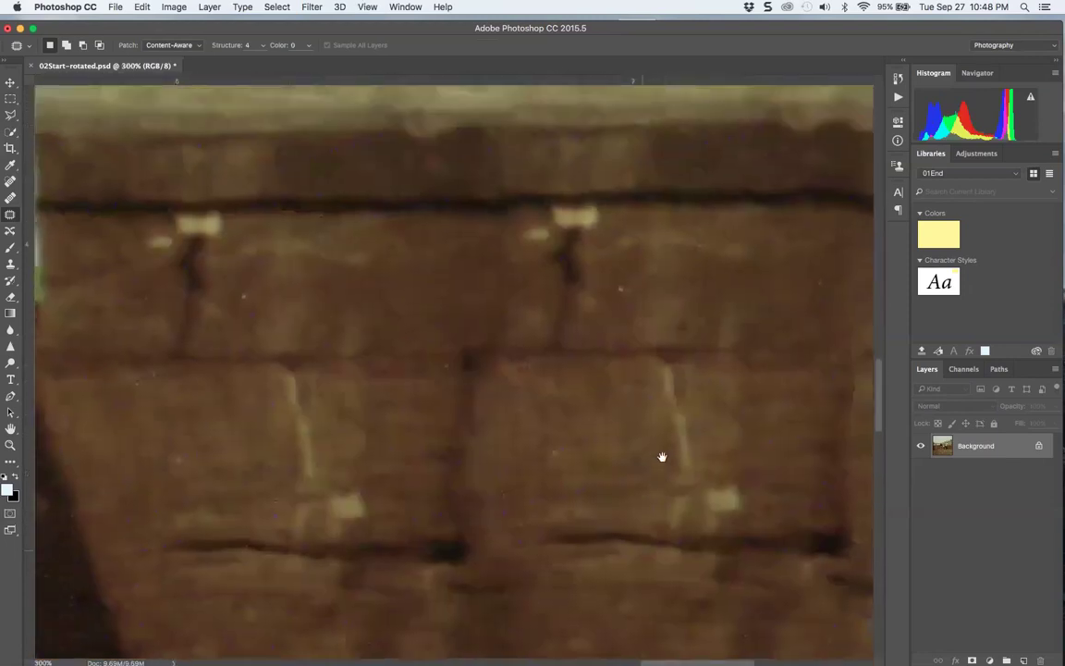
scroll(623, 357, "down", 4)
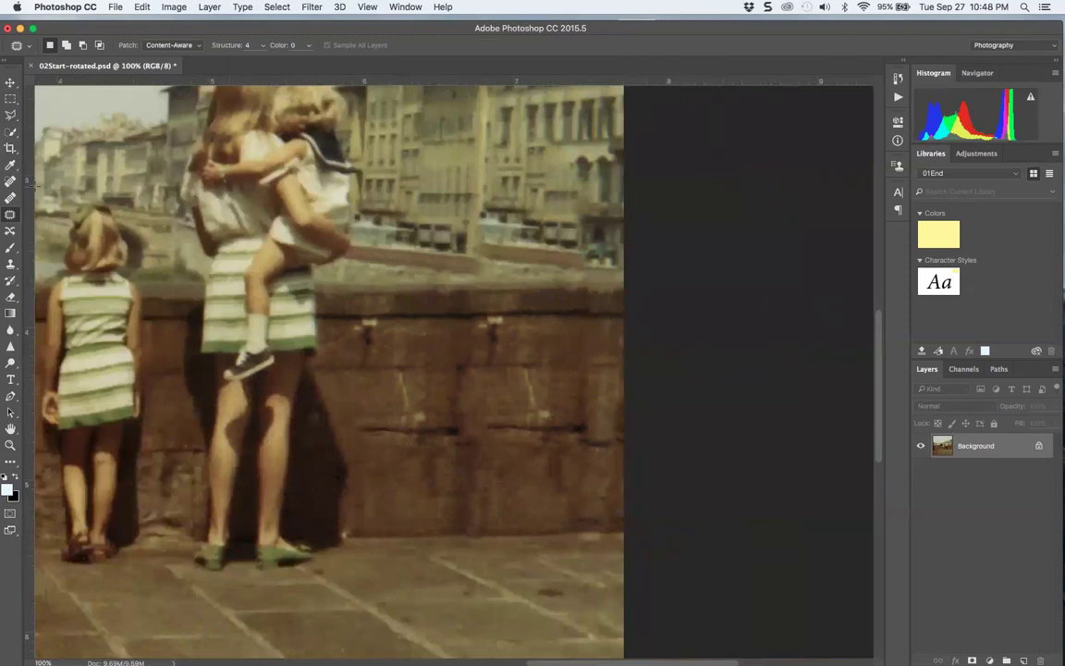
key("s")
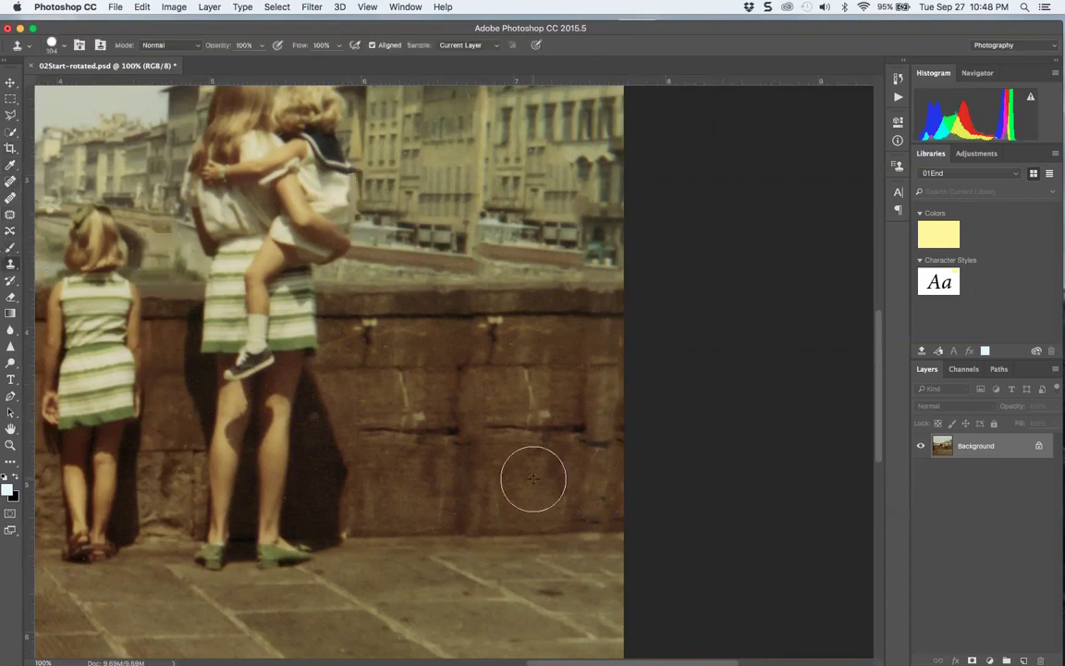
left_click(52, 44)
left_click(45, 140)
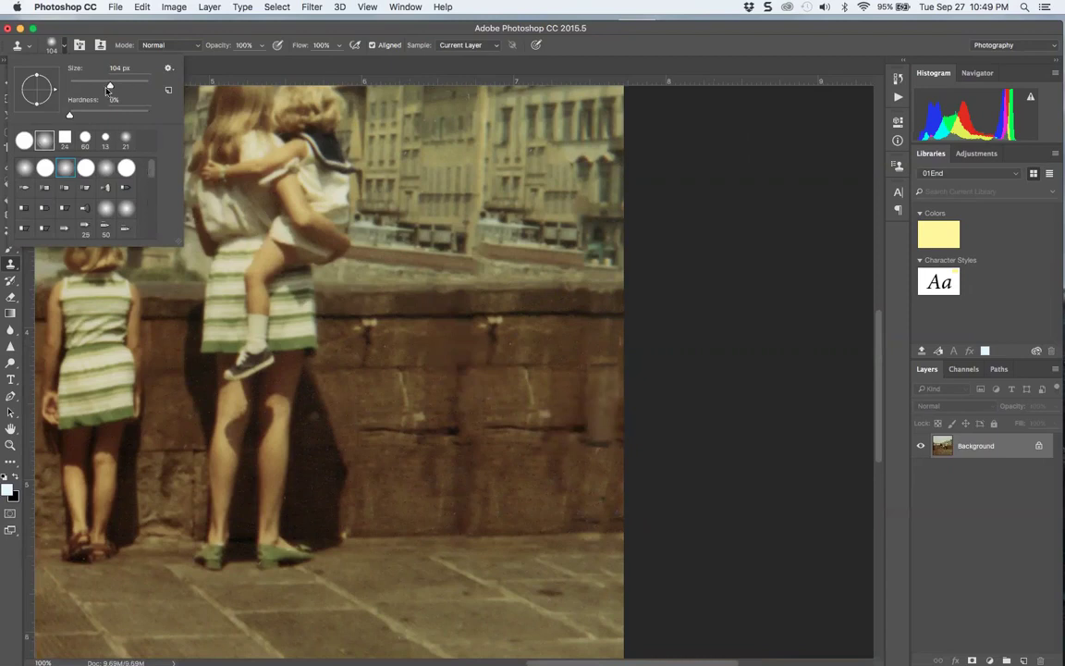
left_click_drag(109, 87, 86, 86)
key("Return")
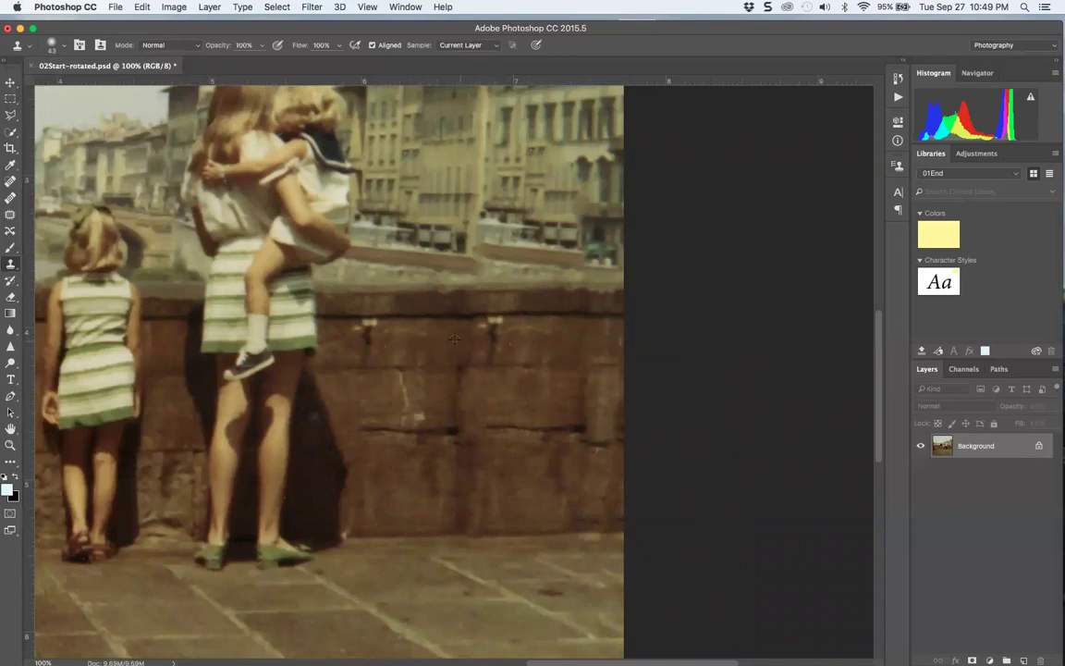
left_click(492, 325)
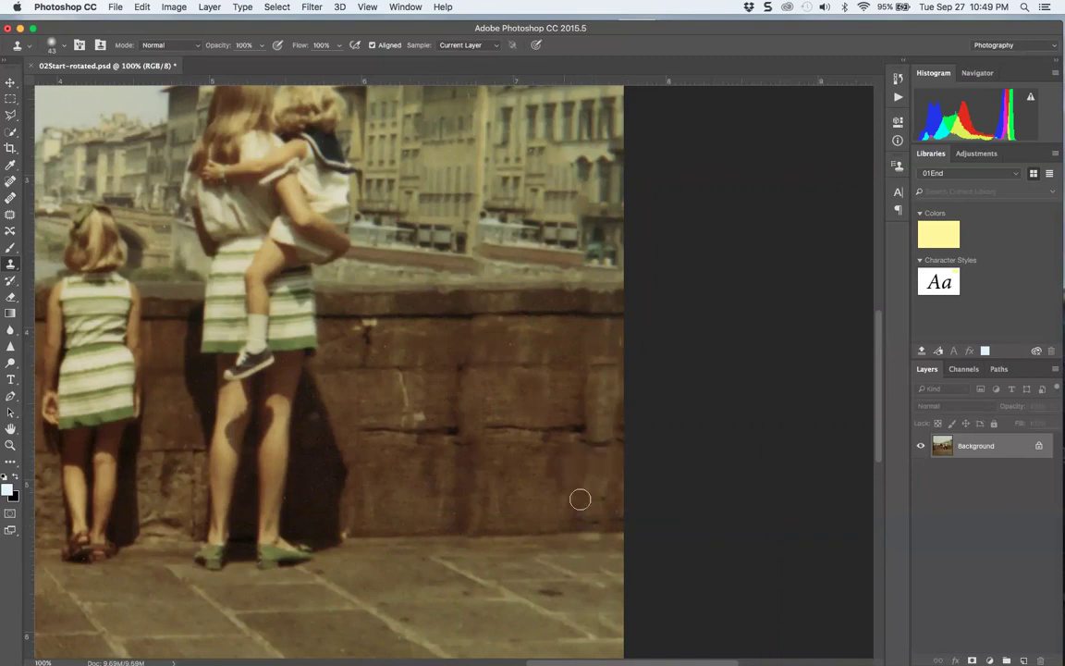
Step: Sample clean paving near the photo's right edge and clone over the mismatched joint line there
scroll(488, 497, "left", 5)
scroll(488, 497, "down", 4)
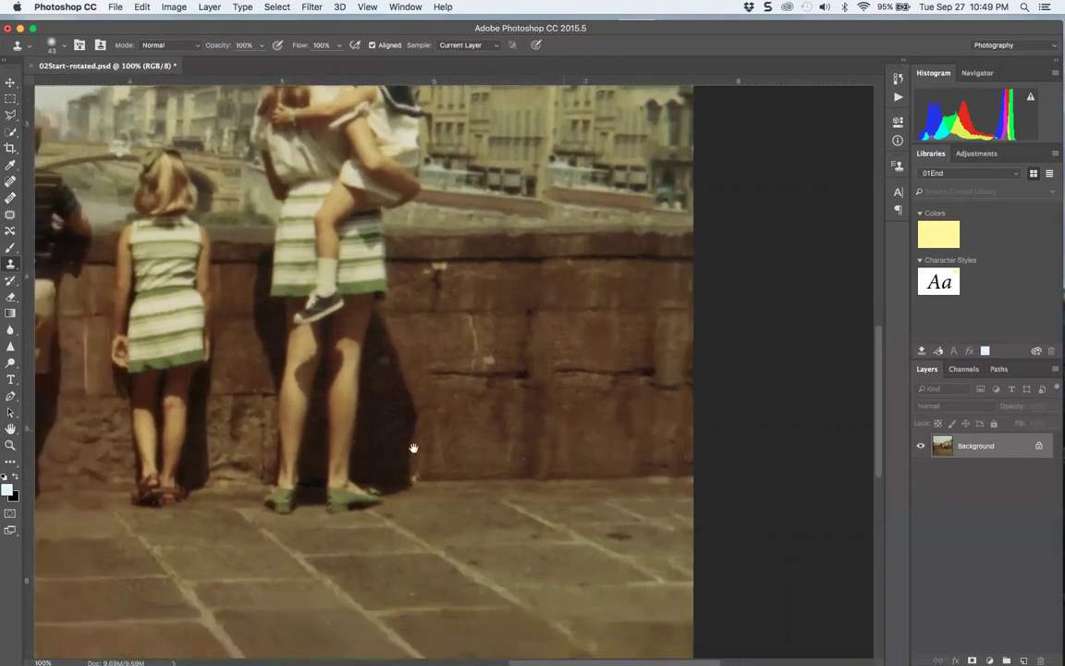
left_click_drag(486, 511, 534, 374)
scroll(626, 390, "right", 2)
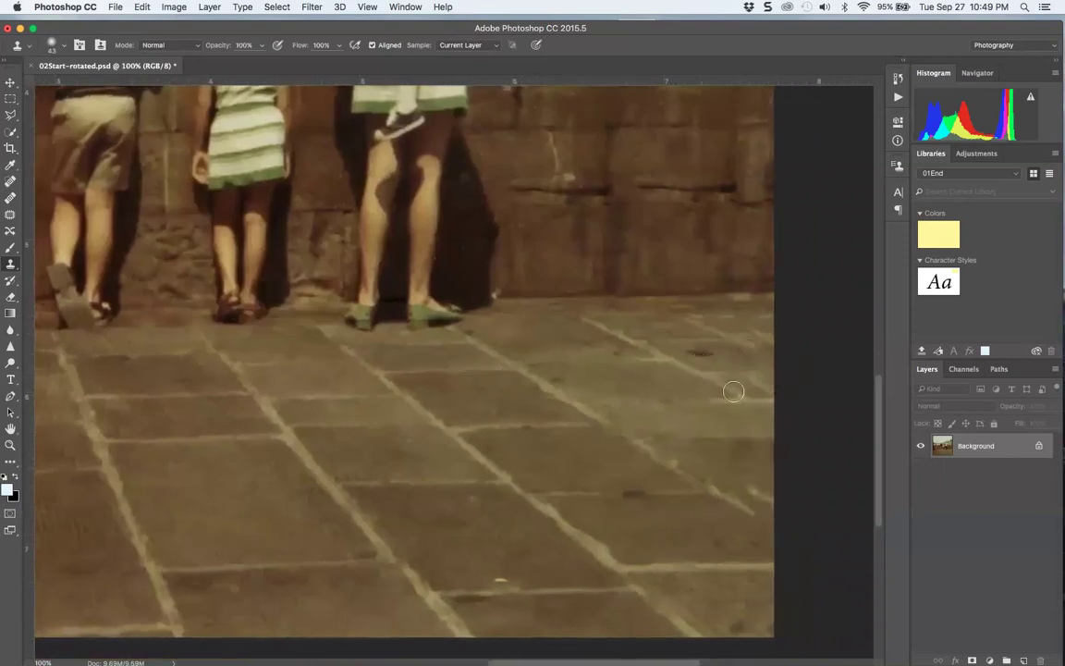
left_click(727, 471, "alt")
left_click_drag(749, 484, 763, 497)
Step: Try cloning sampled sky over the vertical crease and beside it with the Clone Stamp, and undo the strokes
left_click_drag(474, 479, 683, 575)
left_click_drag(401, 504, 526, 554)
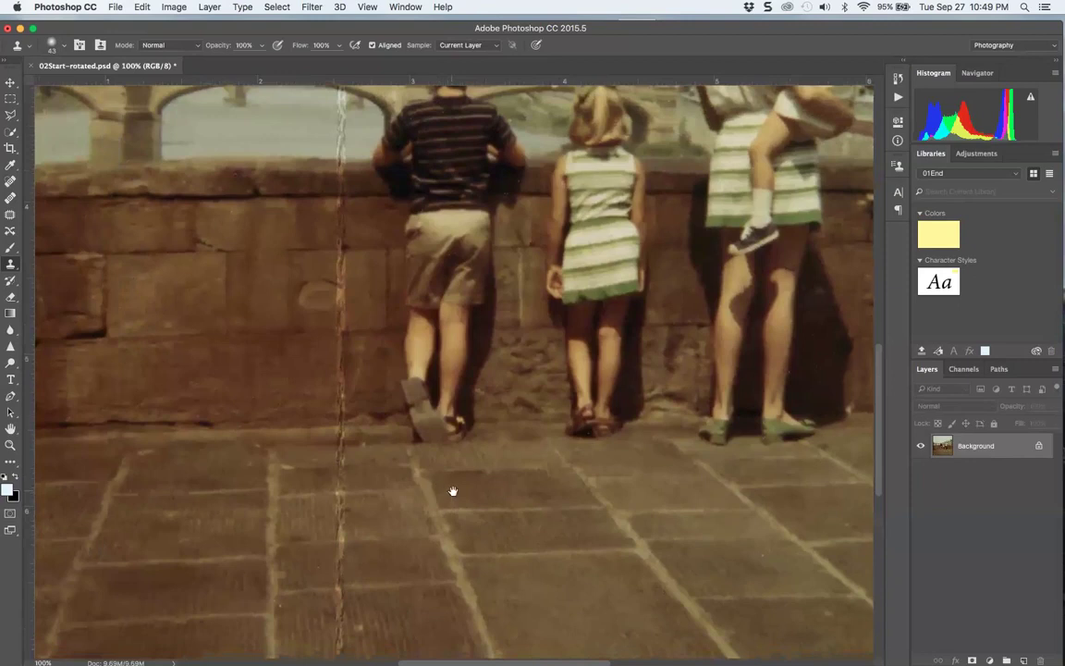
left_click_drag(453, 490, 504, 540)
left_click_drag(387, 357, 375, 476)
left_click_drag(371, 217, 376, 441)
left_click_drag(358, 302, 353, 380)
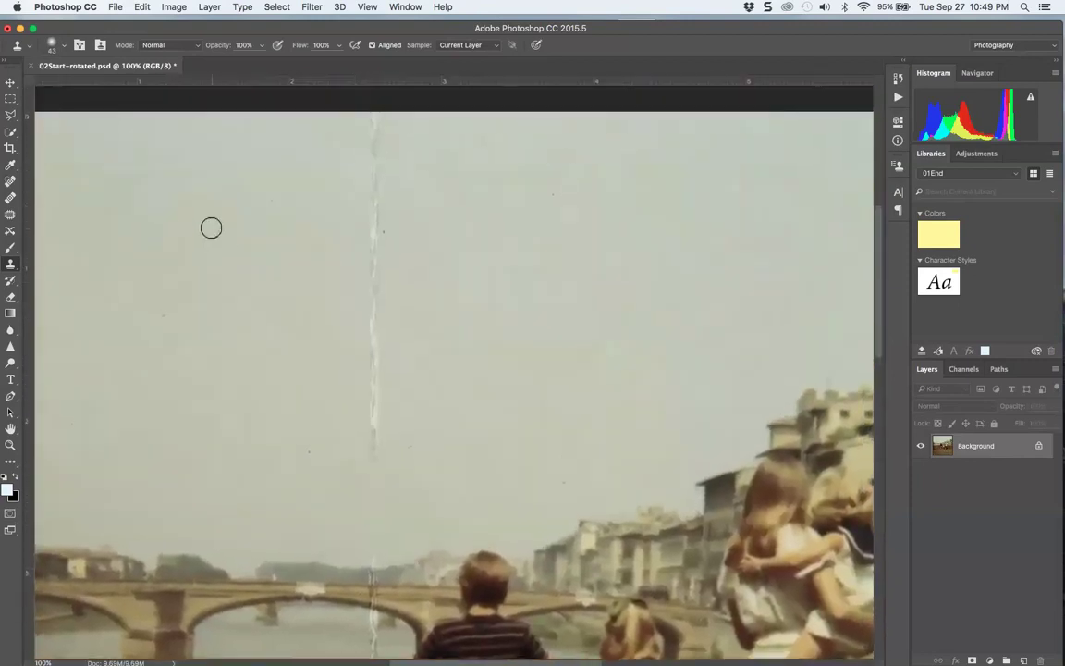
left_click(341, 242, "alt")
mouse_move(373, 261)
left_mouse_down()
mouse_move(380, 326)
mouse_move(364, 292)
mouse_move(367, 378)
mouse_move(378, 340)
left_mouse_up()
left_click_drag(404, 238, 403, 319)
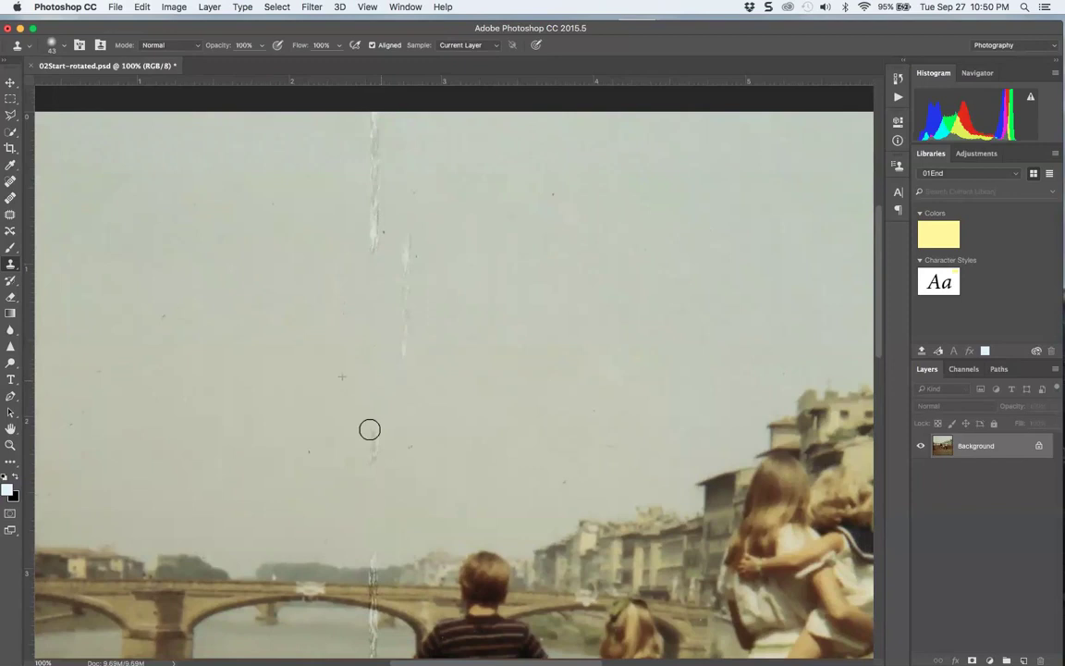
key("super+alt+z")
key("super+alt+z")
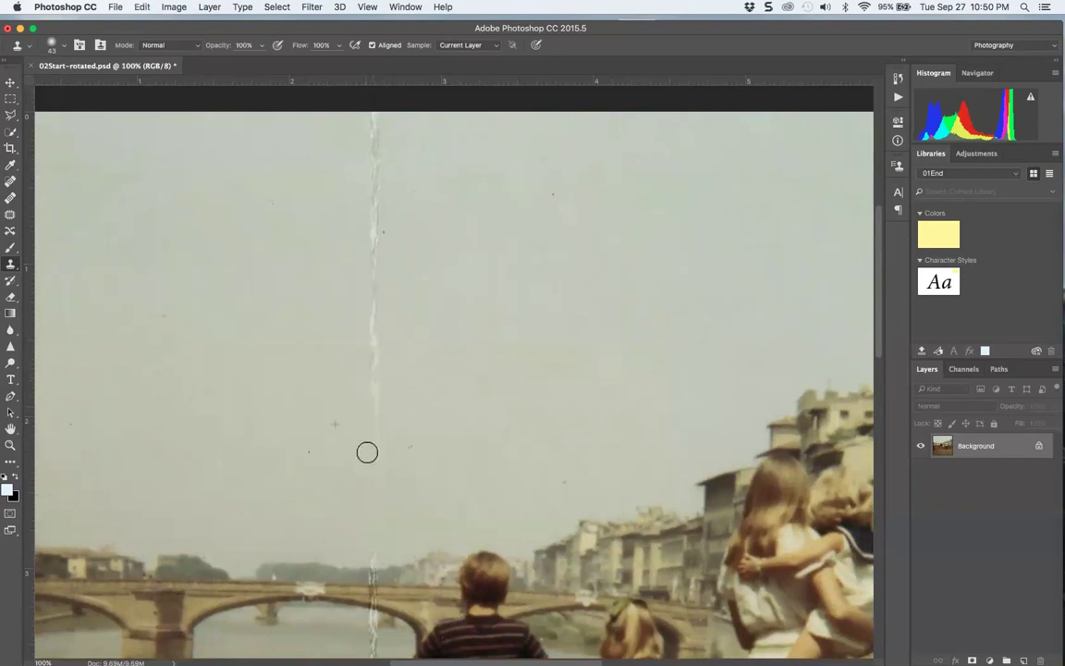
Step: Clone clean sky from beside the crease over it, resampling near the upper part, from above the bridge to the photo's top edge
left_click_drag(367, 360, 368, 347)
left_click_drag(364, 247, 369, 243)
left_click(330, 213, "alt")
mouse_move(387, 174)
left_mouse_down()
mouse_move(374, 207)
mouse_move(380, 126)
left_mouse_up()
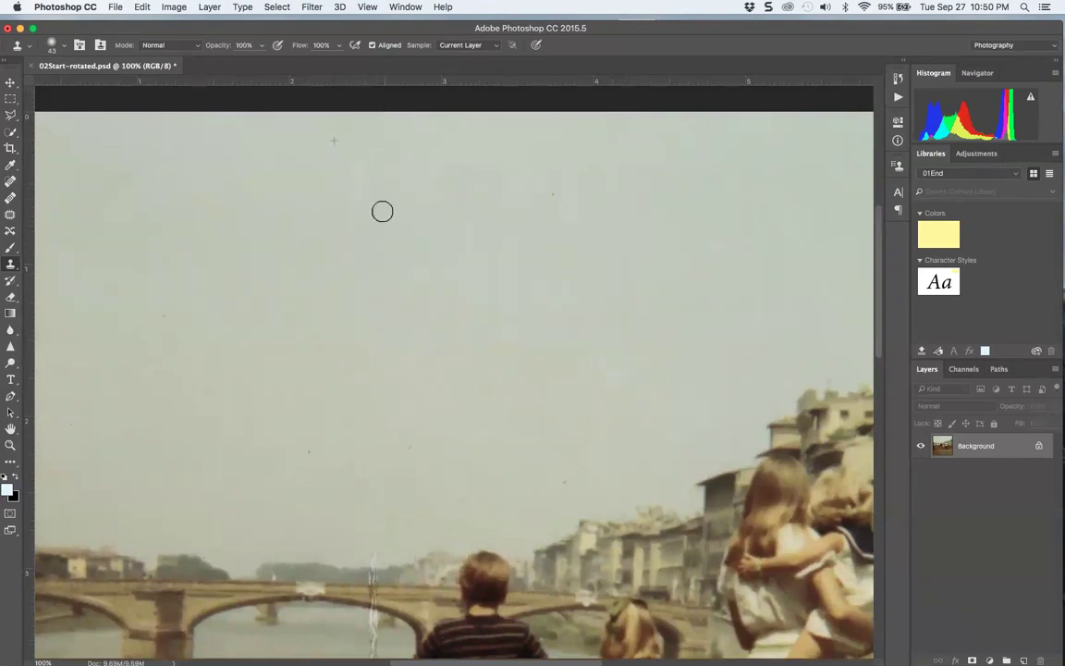
Step: Examine the retouched wall and paving and the remaining crease at full size, and fit the whole photo in view
left_click_drag(302, 269, 361, 202)
scroll(361, 202, "down", 3)
scroll(361, 202, "right", 1)
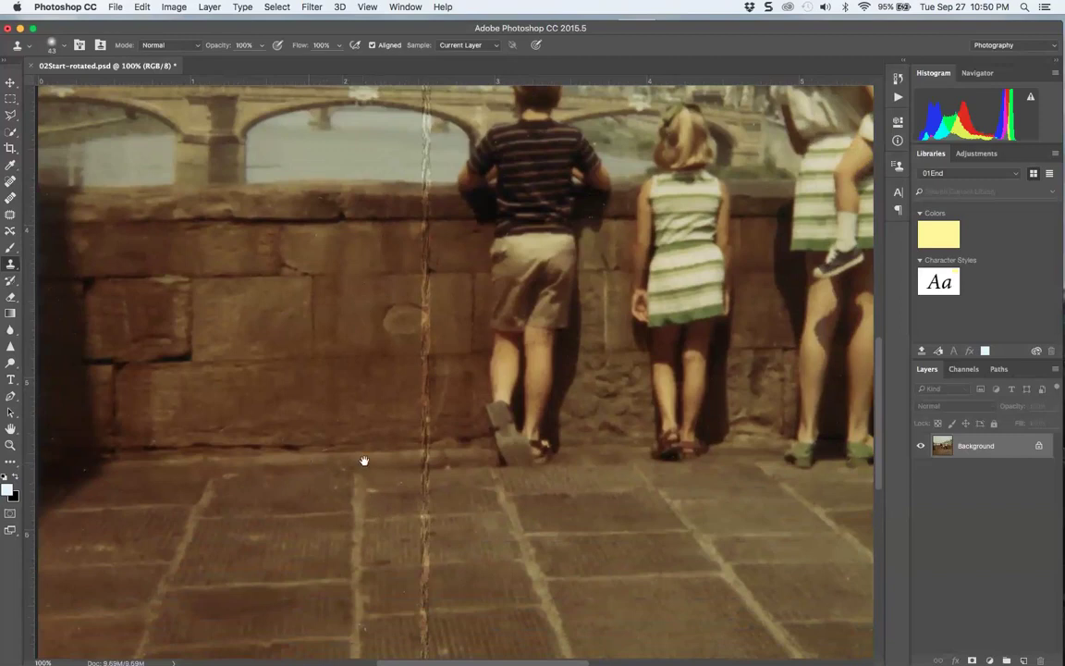
scroll(364, 461, "down", 5)
scroll(483, 445, "right", 3)
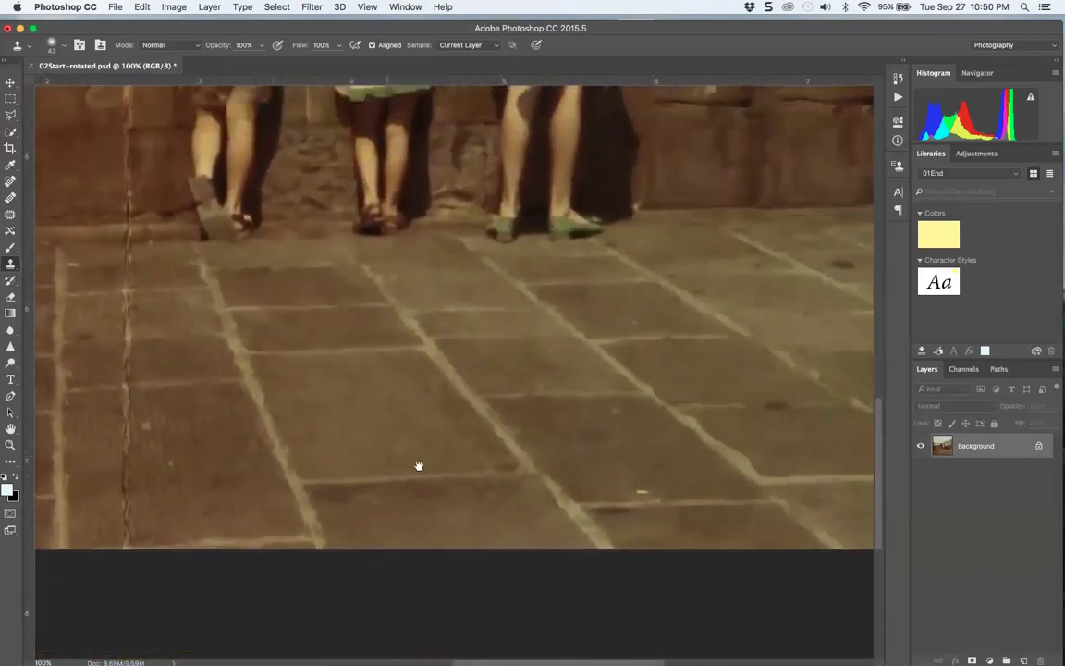
scroll(611, 407, "up", 1)
scroll(610, 407, "left", 2)
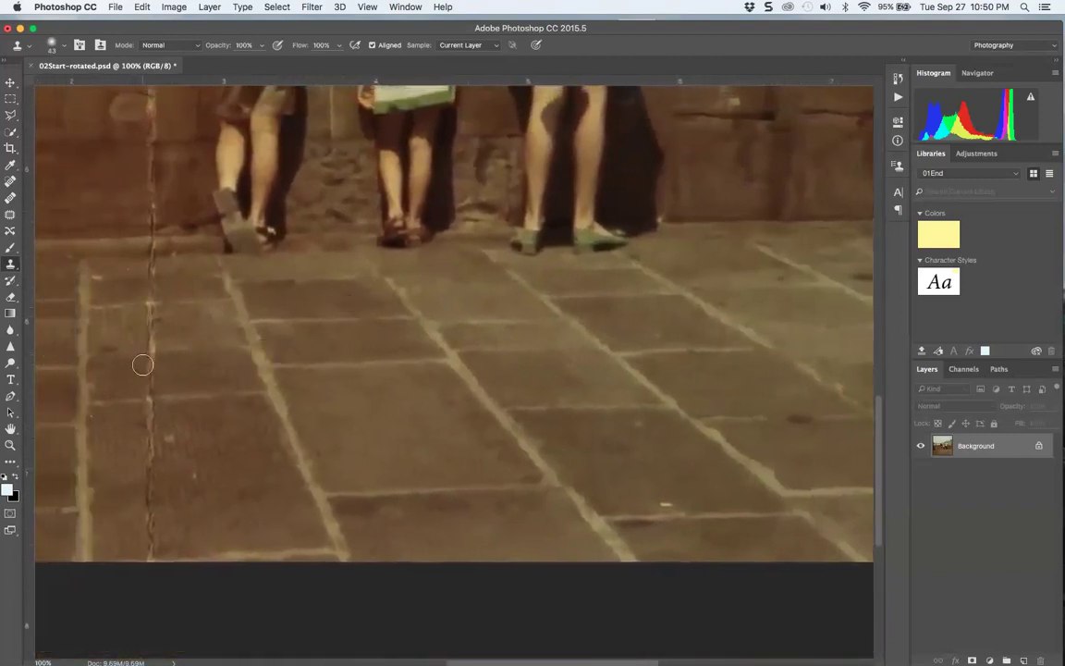
left_click(265, 384, "super")
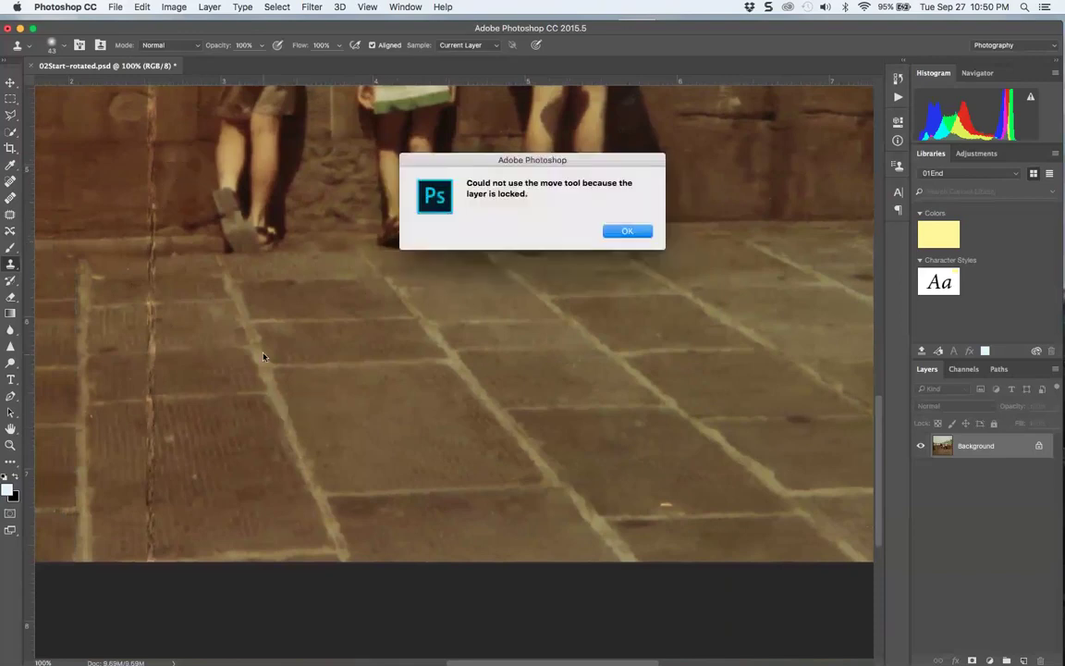
left_click(650, 233)
scroll(597, 341, "up", 5)
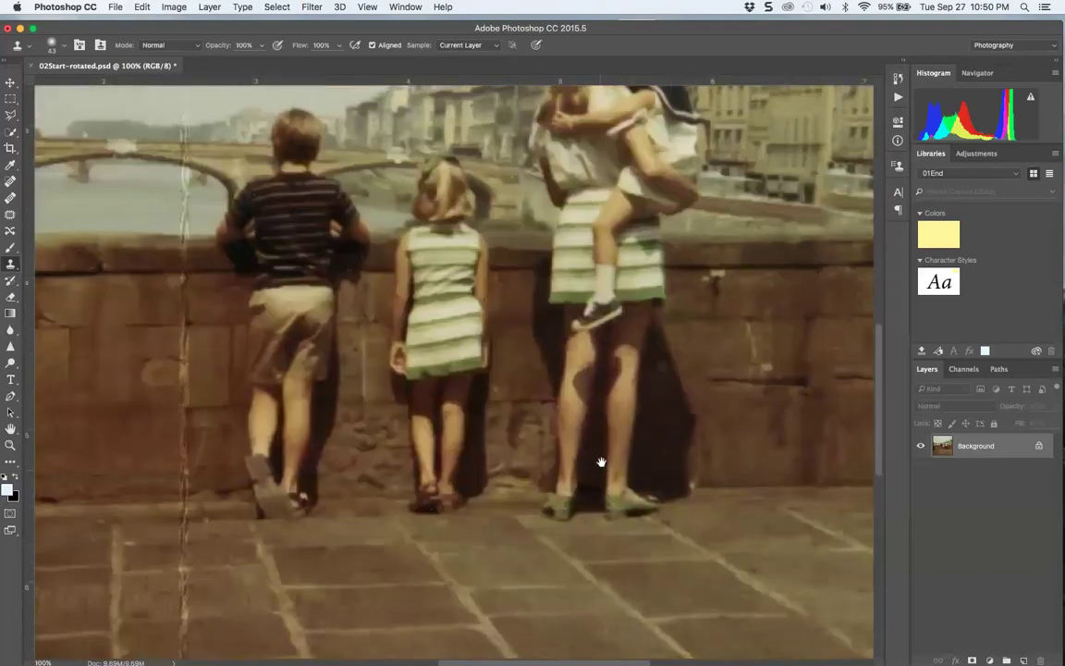
scroll(567, 445, "up", 5)
scroll(454, 341, "right", 5)
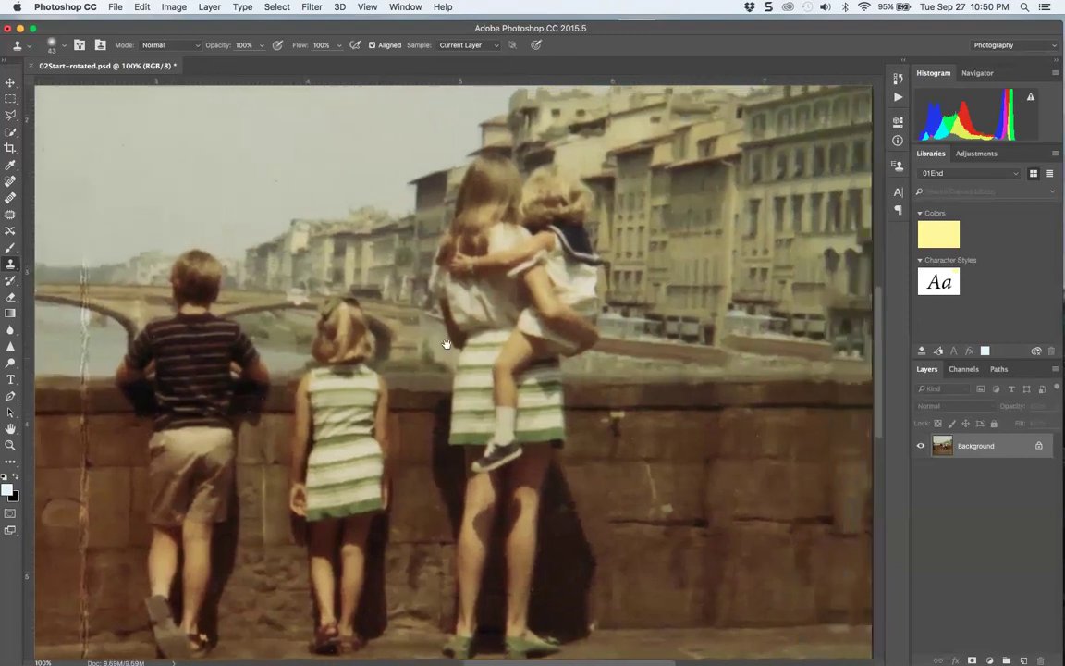
key("super+0")
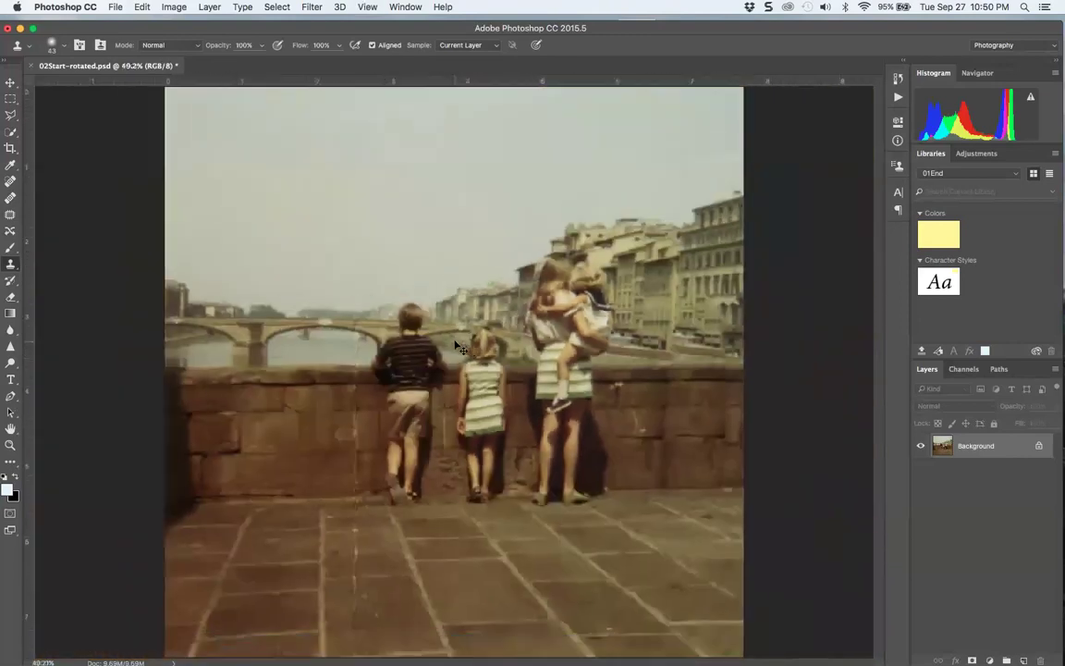